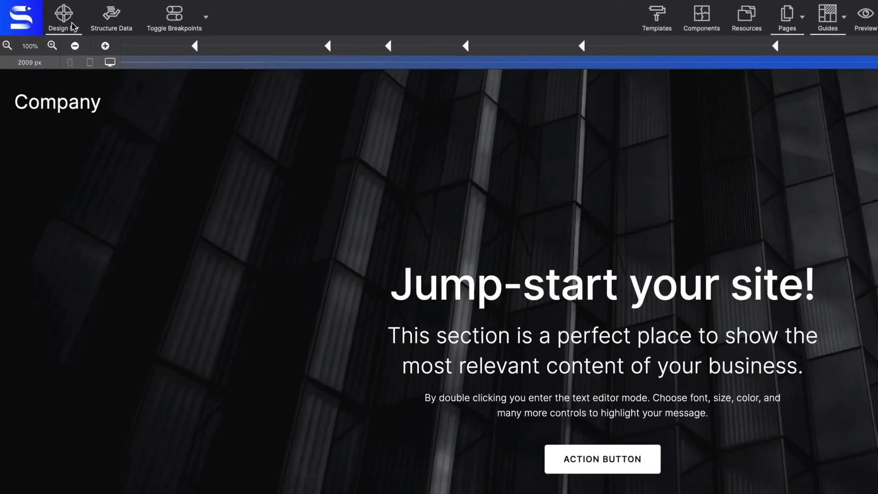
Open the Design For settings and browse the support query list without changing it
click(91, 32)
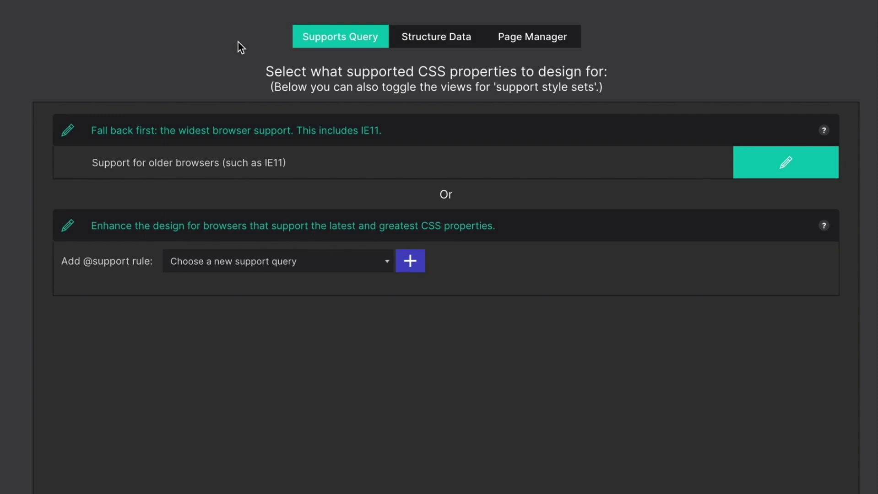
click(389, 264)
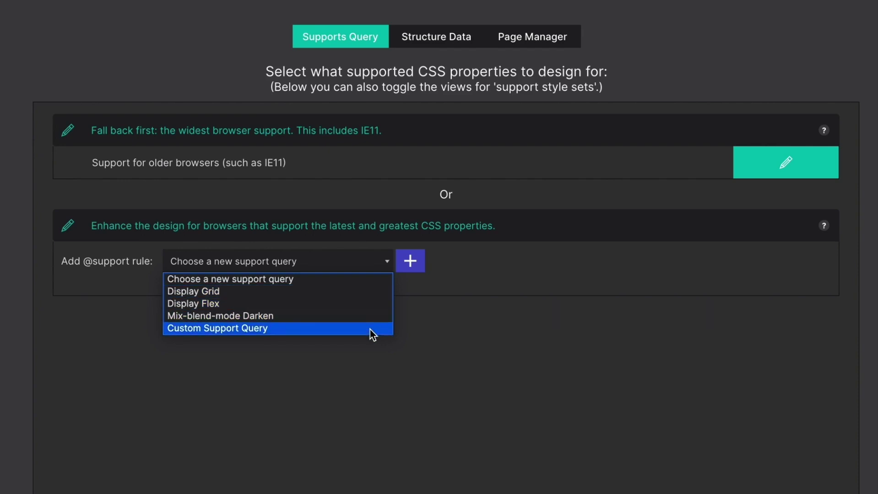
click(408, 327)
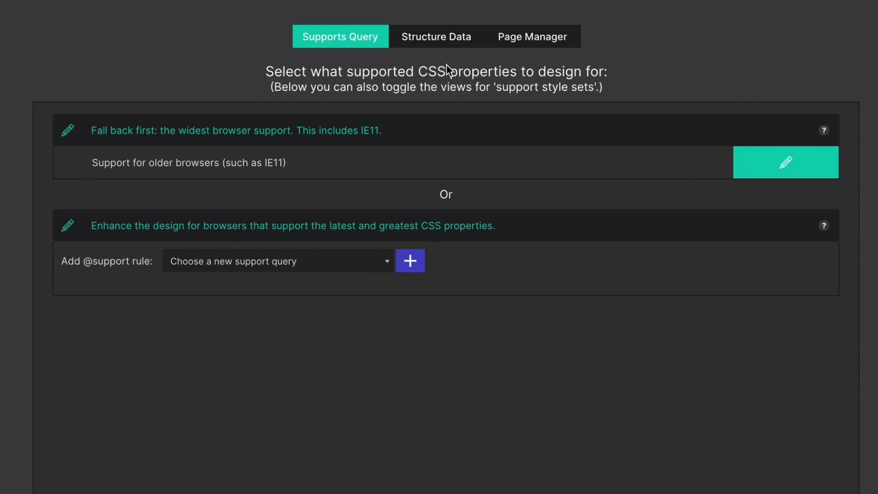
Check the Structure Data schema, keeping API Reference, and the Index page settings, then close the dialog
click(443, 42)
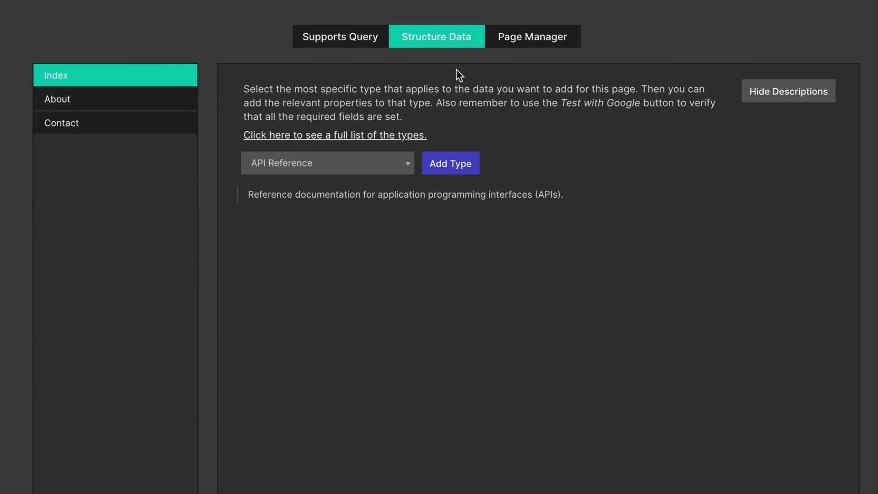
click(410, 163)
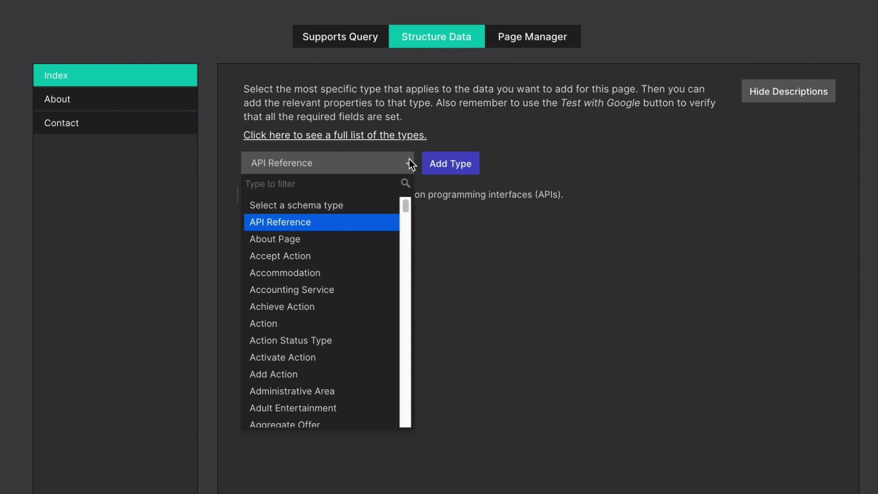
click(438, 125)
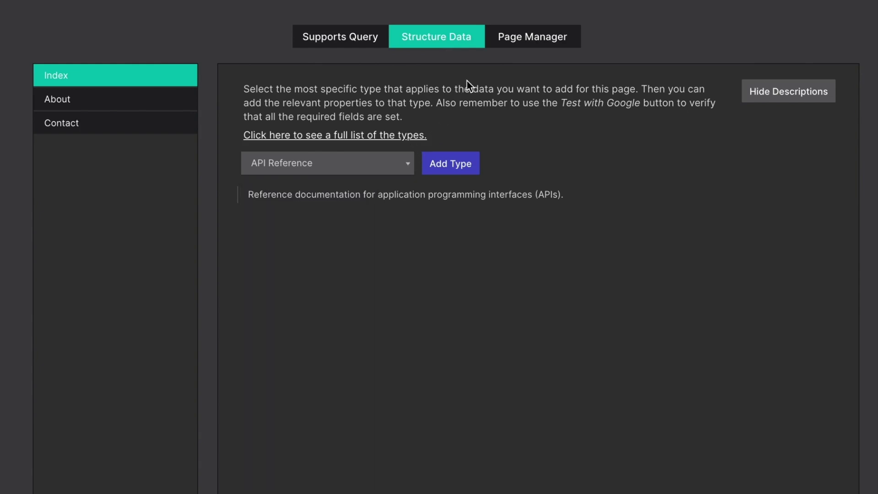
click(496, 46)
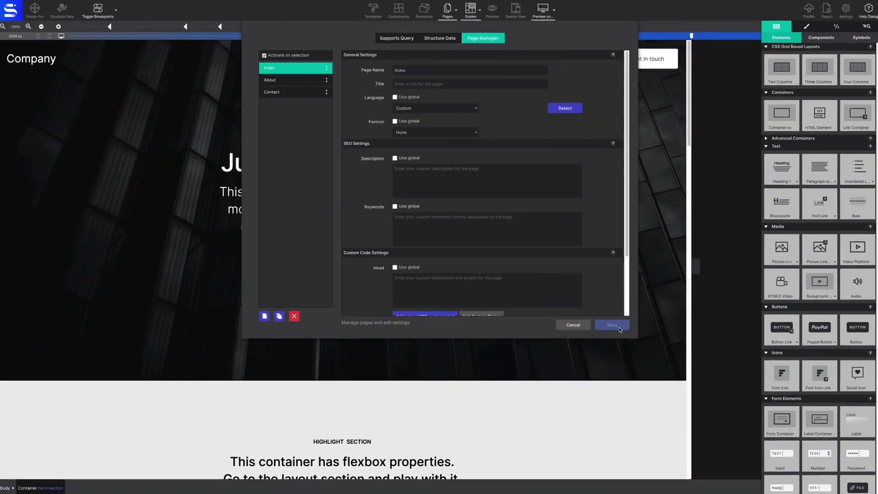
click(618, 327)
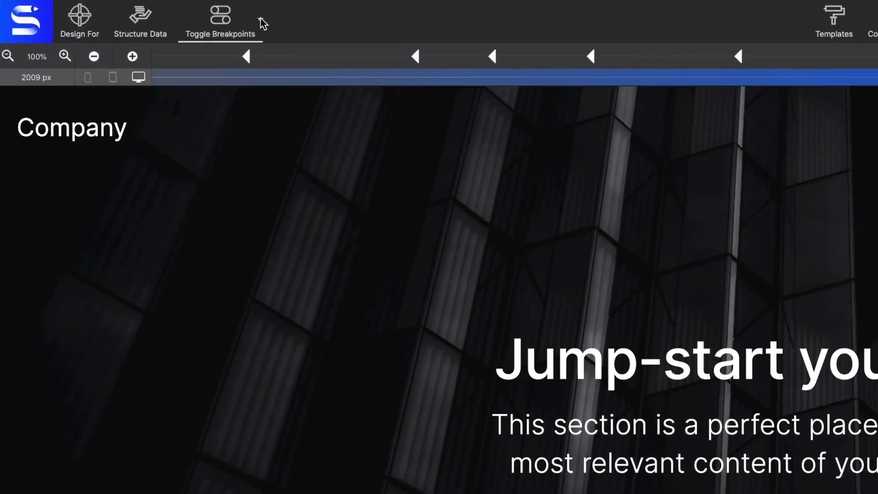
Preview the page at the 1280px breakpoint, then 960px, then back at 1280px
click(261, 19)
click(249, 118)
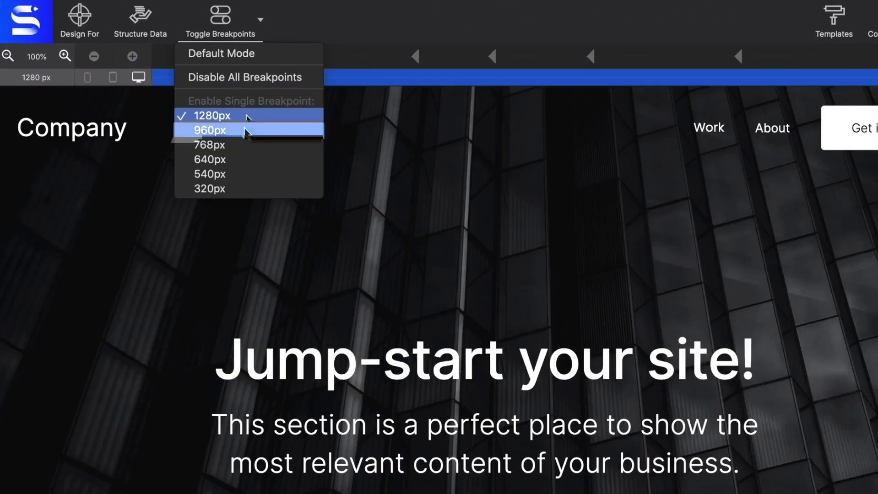
click(249, 130)
click(260, 20)
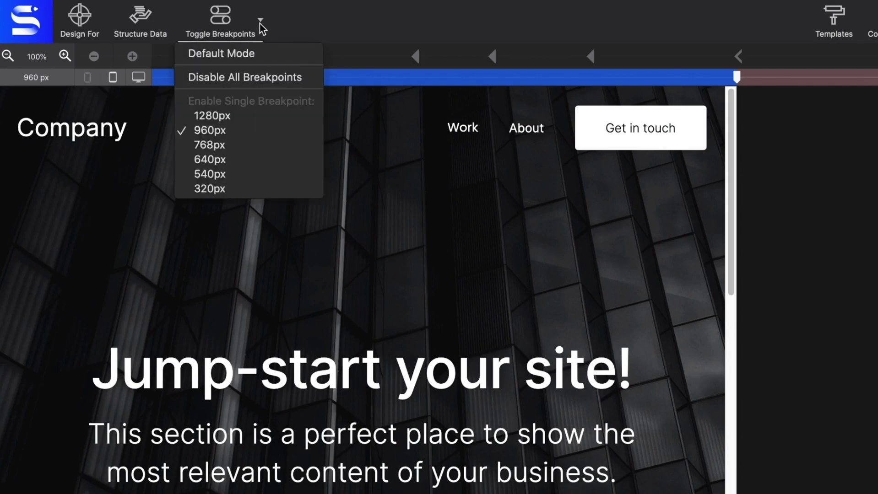
click(241, 116)
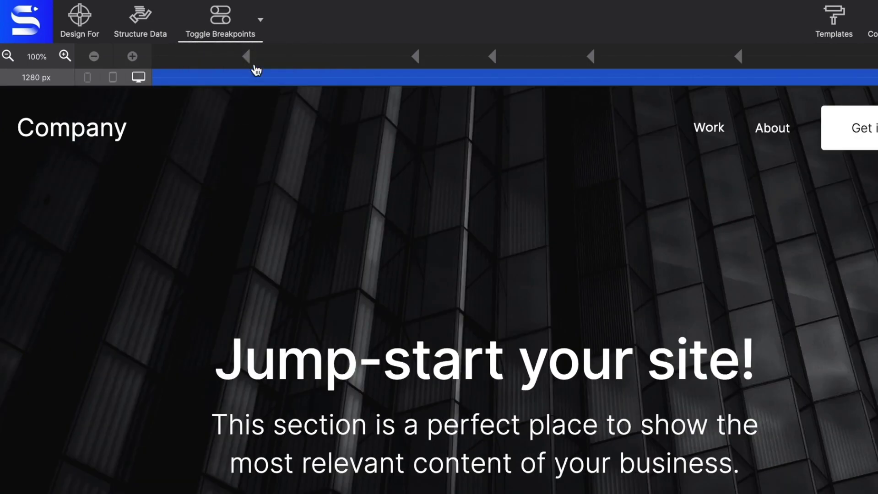
Drag the canvas edge out to about 1816 px, then back to about 1786 px
click(260, 20)
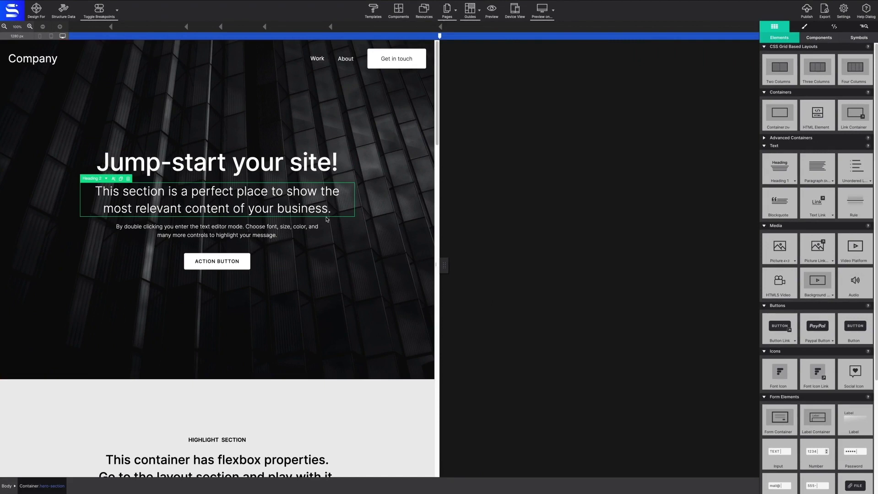
drag(436, 247, 620, 249)
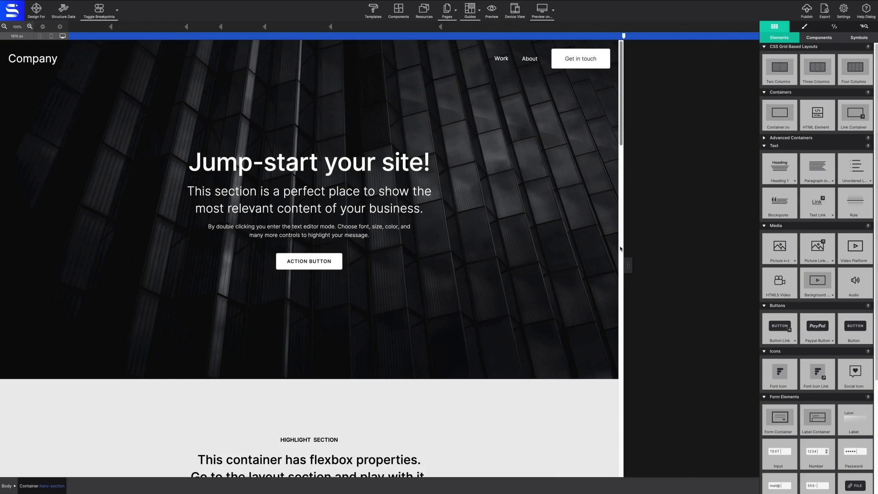
drag(620, 249, 612, 249)
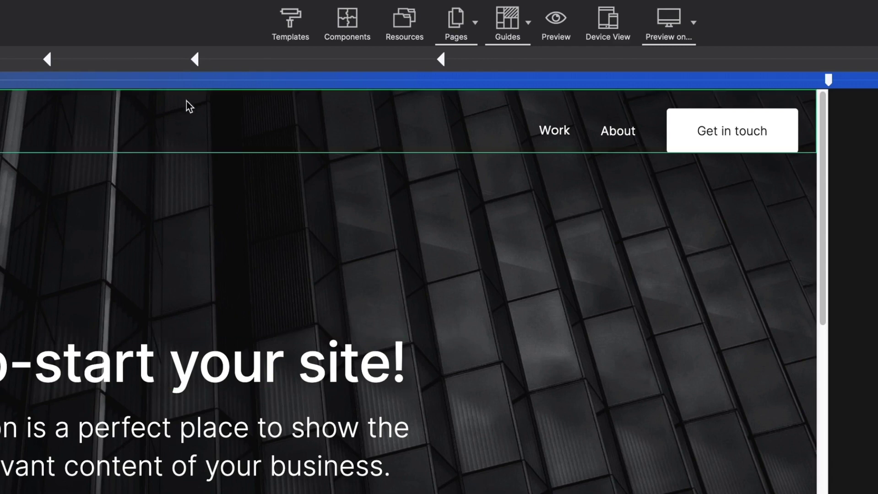
click(279, 33)
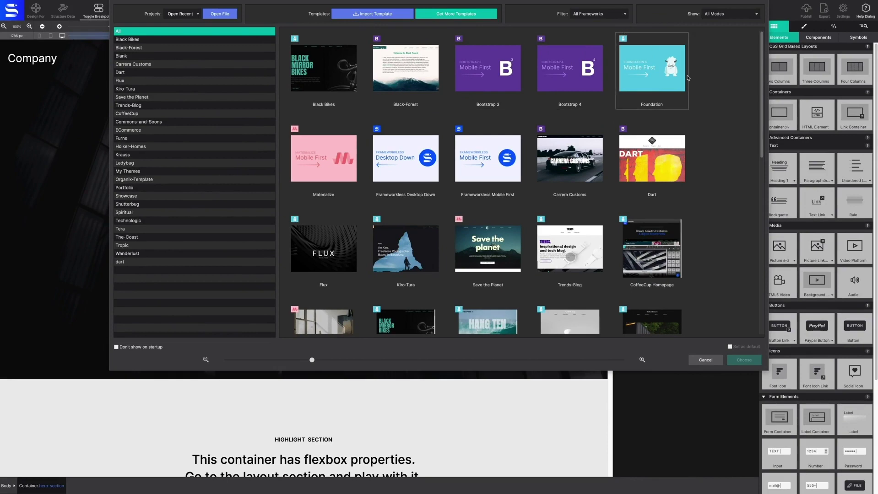
scroll(689, 77, down, 9)
scroll(711, 116, up, 10)
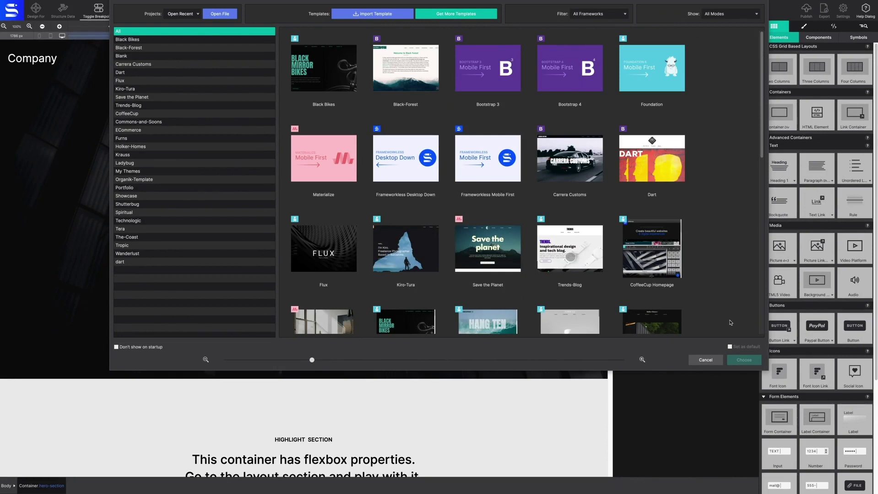
click(712, 362)
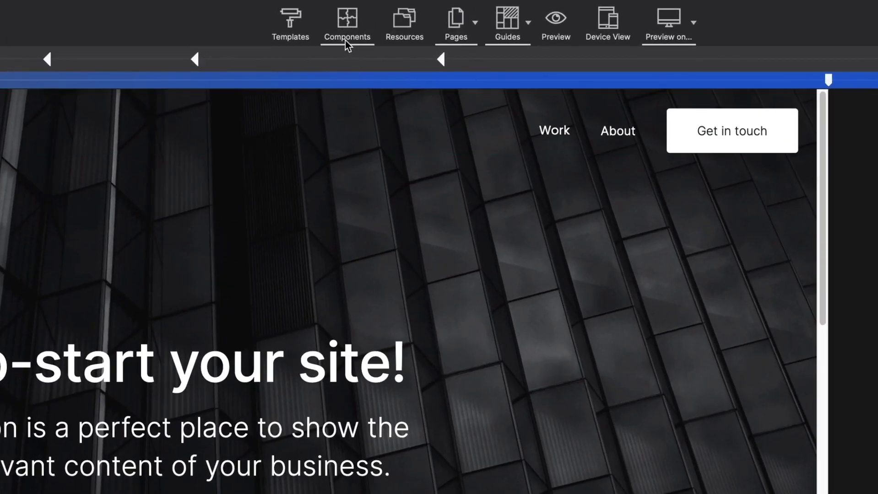
click(345, 41)
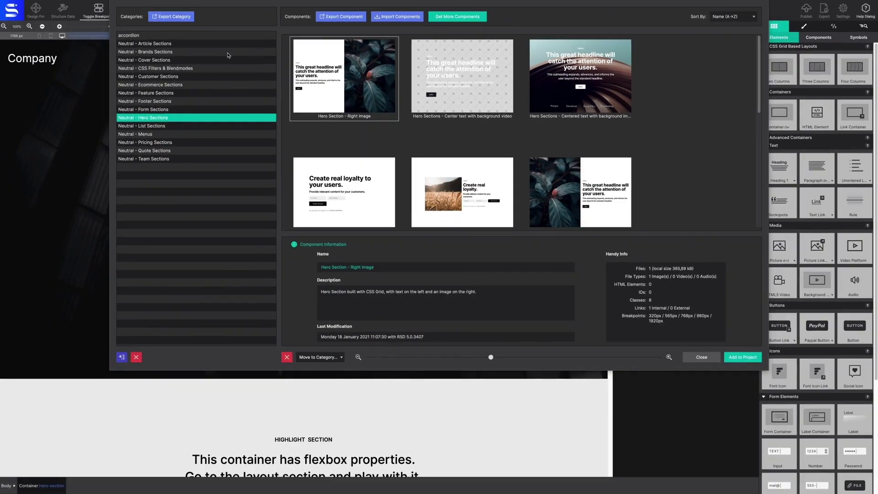
click(174, 112)
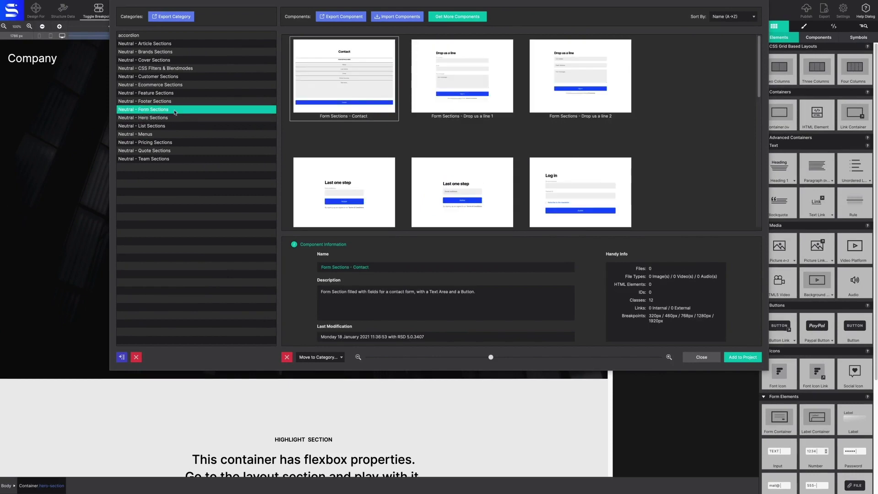
key(Up)
key(Up)
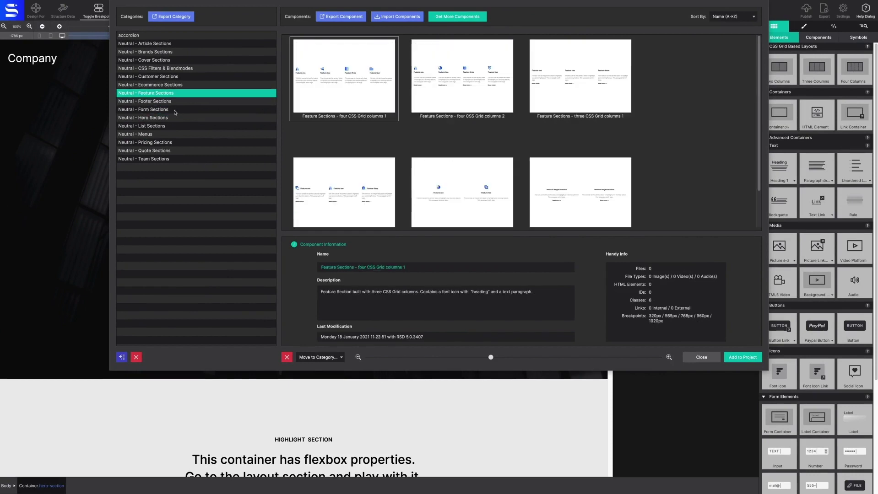
key(Up)
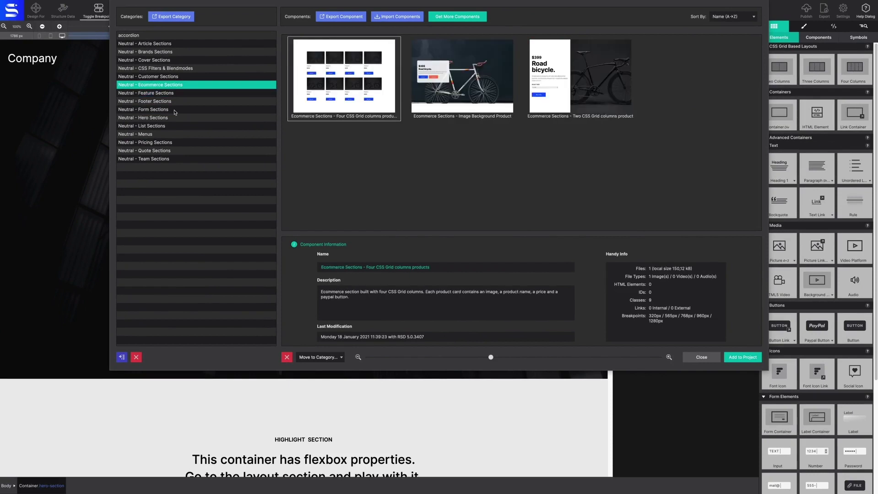
key(Up)
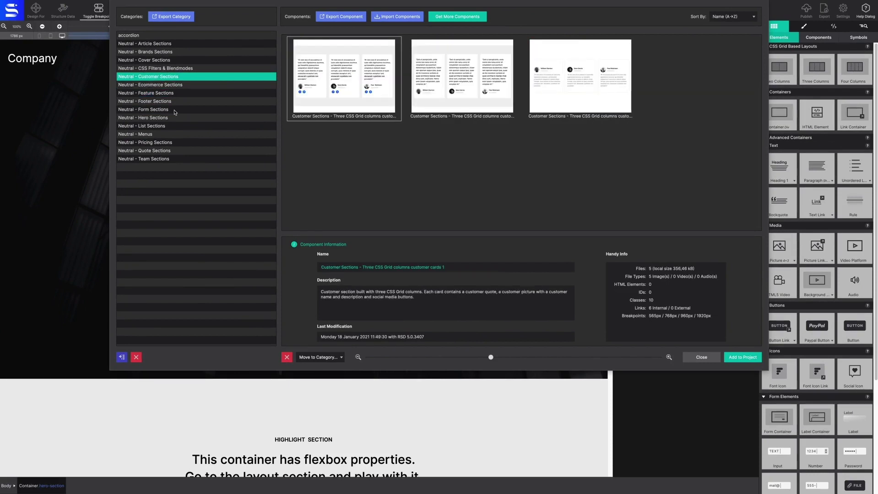
key(Up)
key(Up)
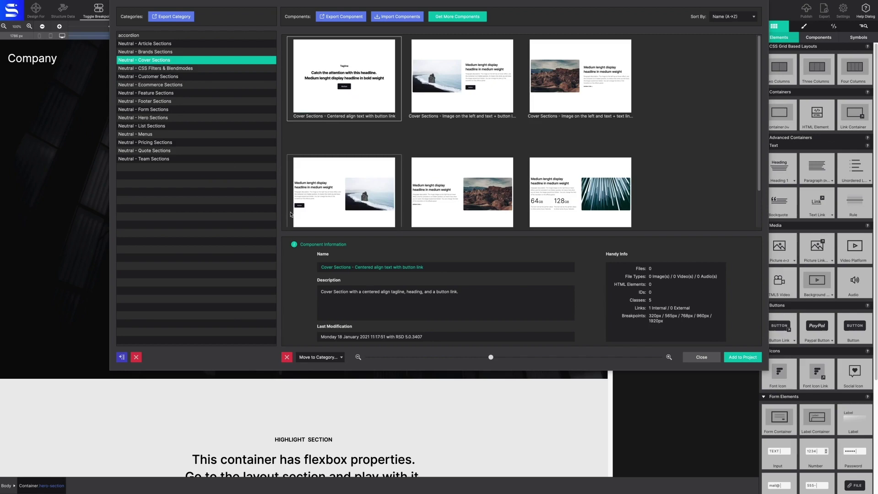
drag(491, 358, 569, 358)
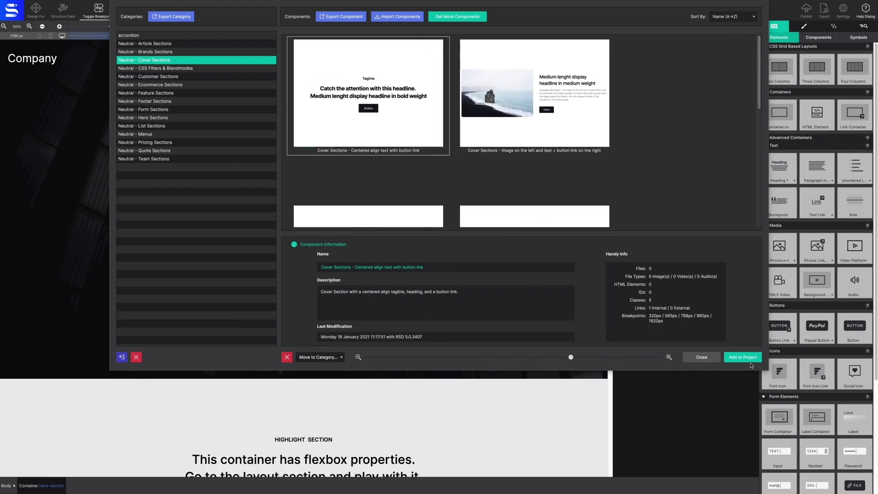
click(706, 359)
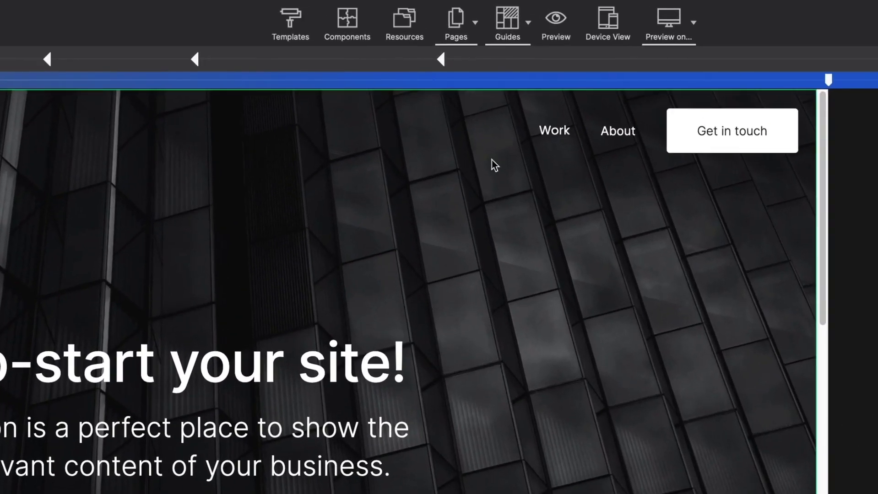
click(403, 33)
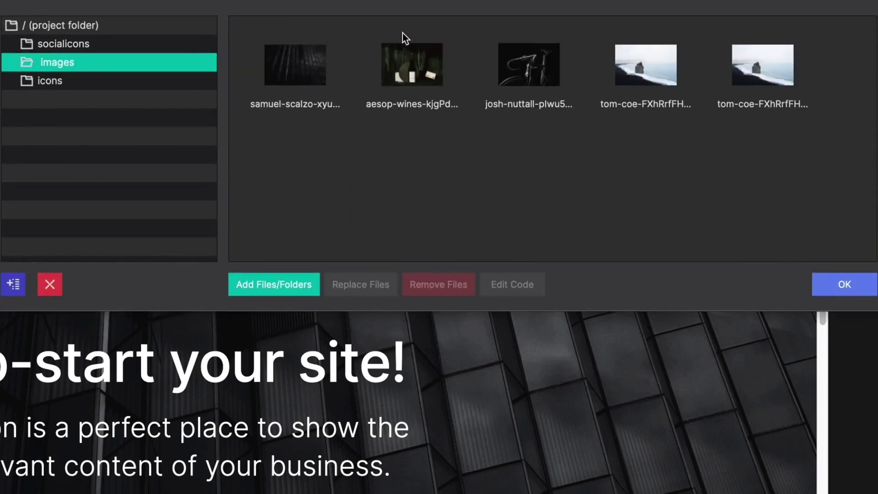
click(171, 44)
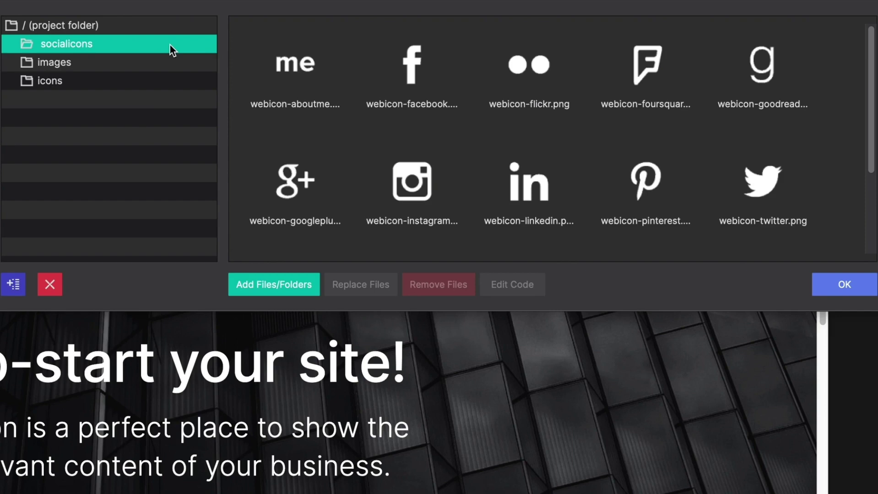
click(168, 62)
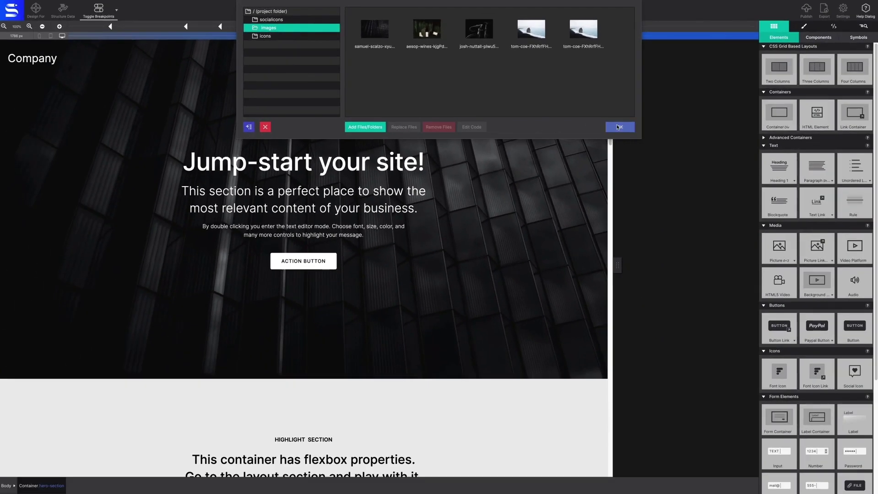
click(633, 136)
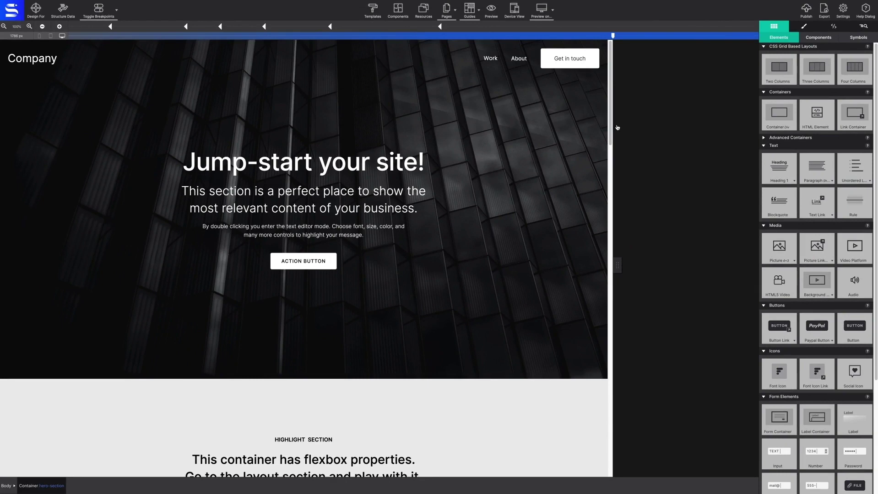
click(456, 12)
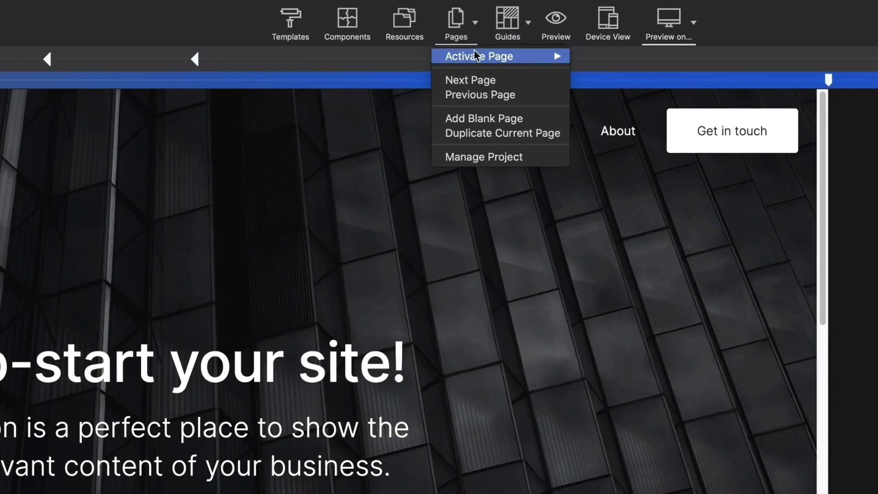
mouse_move(456, 25)
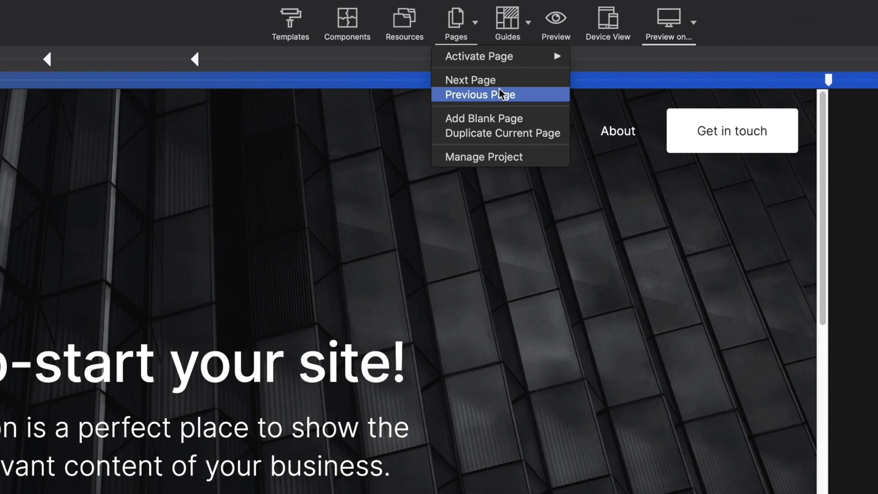
click(502, 158)
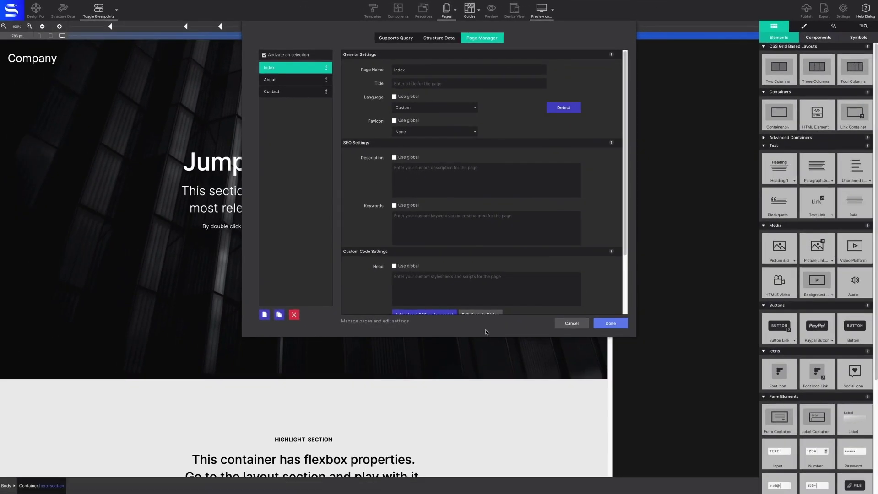
drag(484, 337, 481, 419)
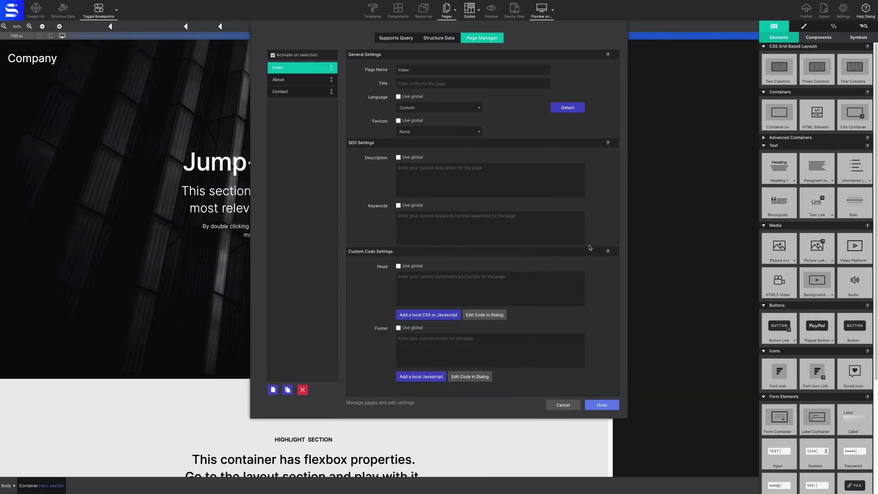
Close the page settings and turn on the X-Ray Mode and Selection Outline guides
click(563, 405)
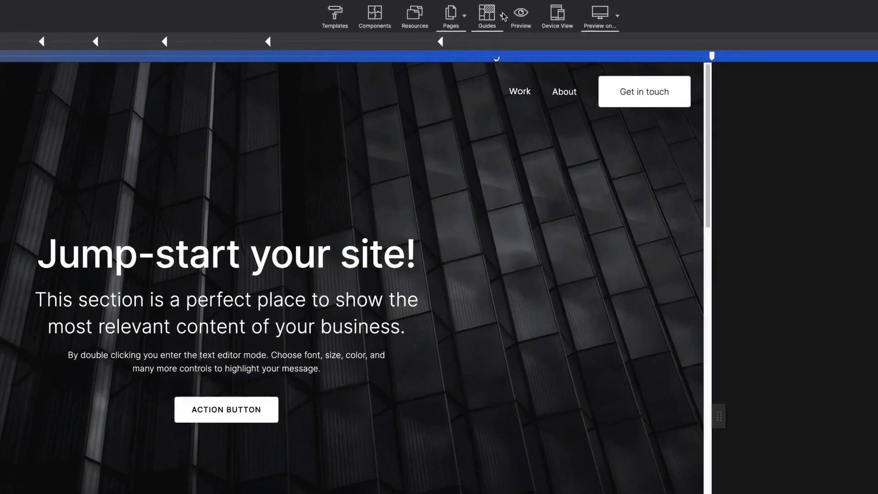
click(502, 16)
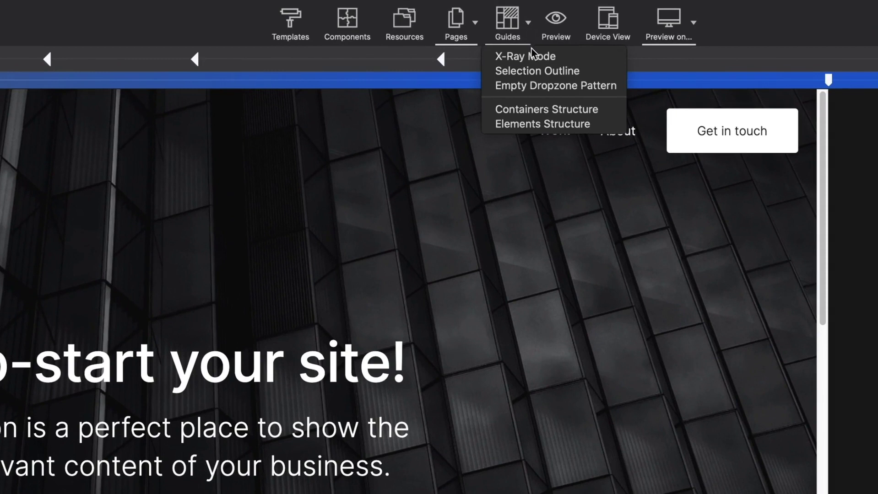
click(531, 55)
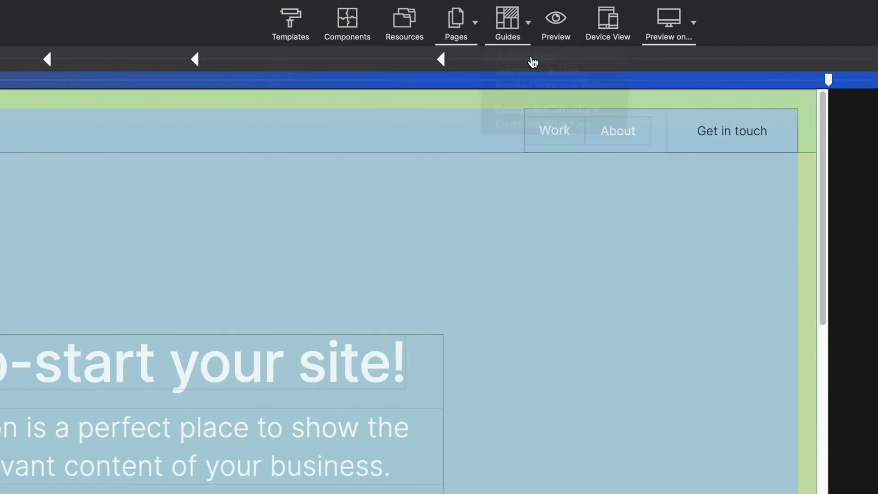
click(528, 29)
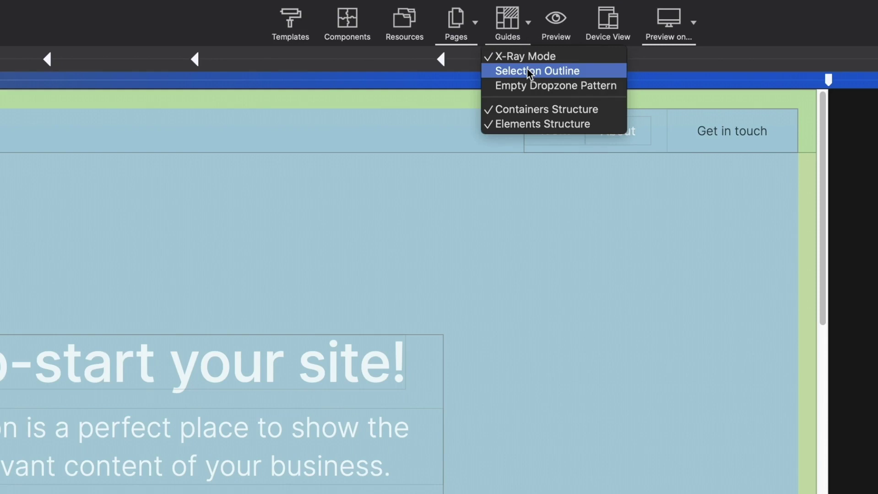
click(527, 67)
Switch X-Ray Mode back off so the real hero image shows
click(529, 23)
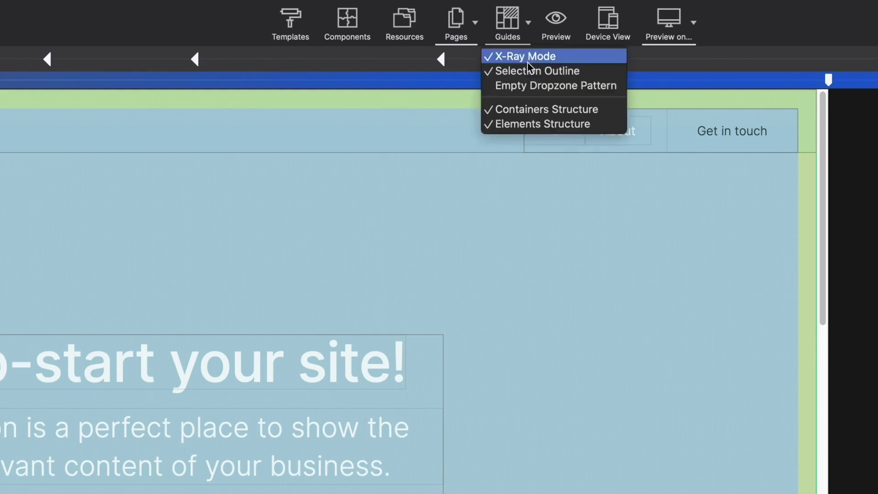
click(527, 85)
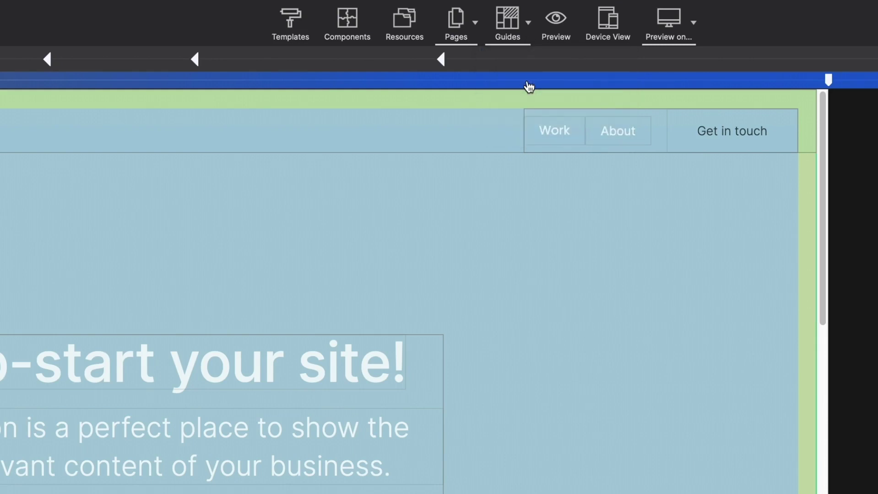
click(527, 23)
click(527, 58)
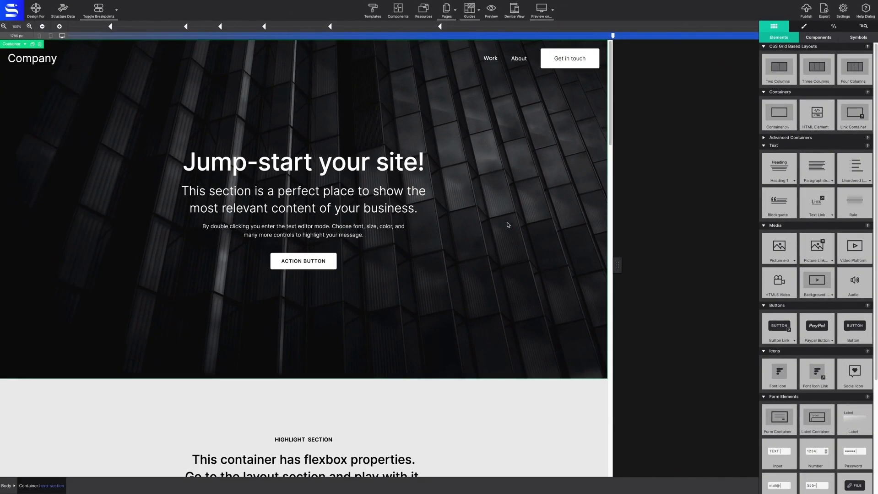
click(491, 11)
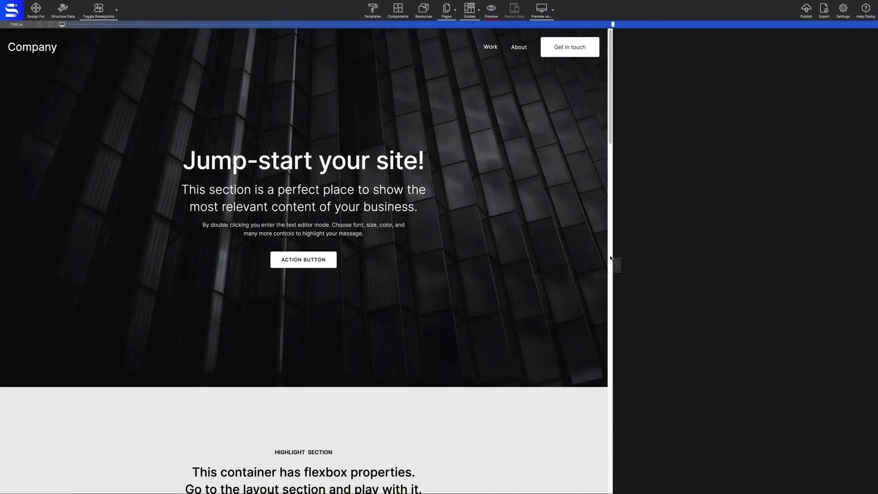
drag(617, 266, 746, 239)
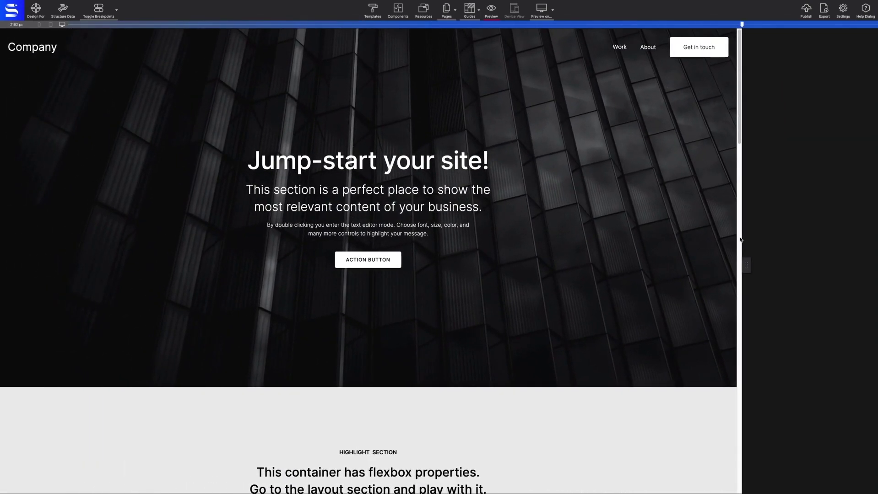
click(489, 10)
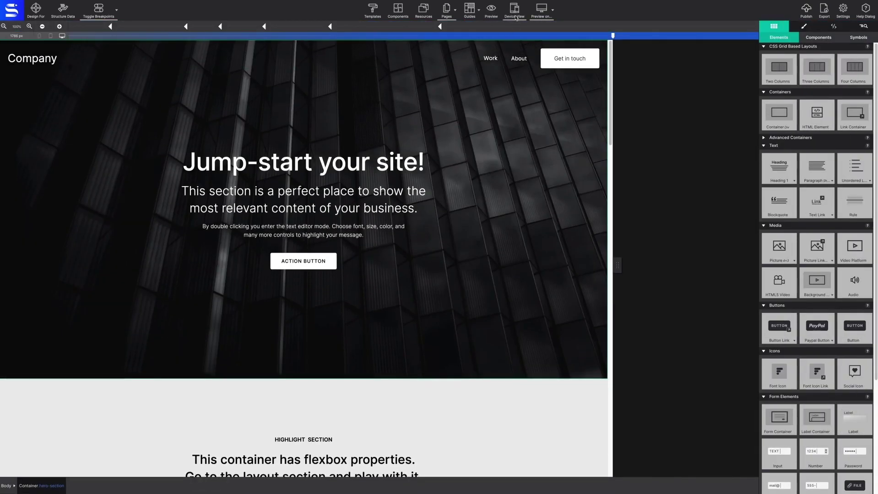
click(516, 17)
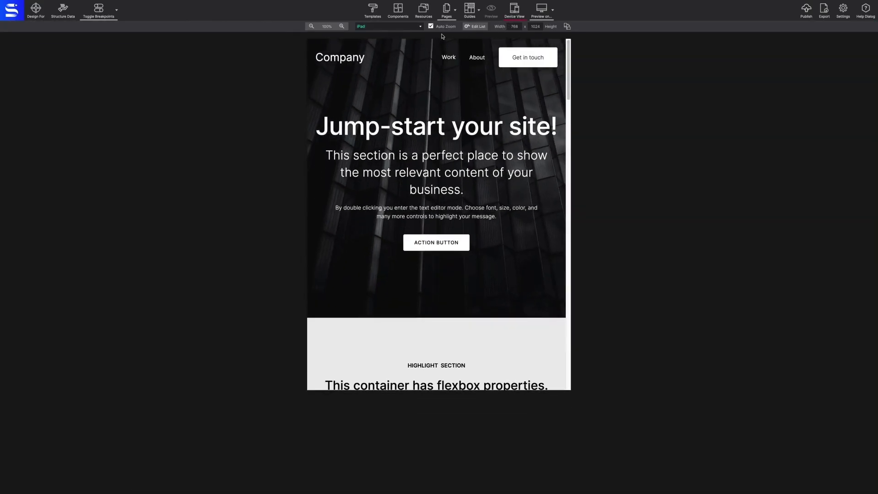
click(567, 27)
click(567, 26)
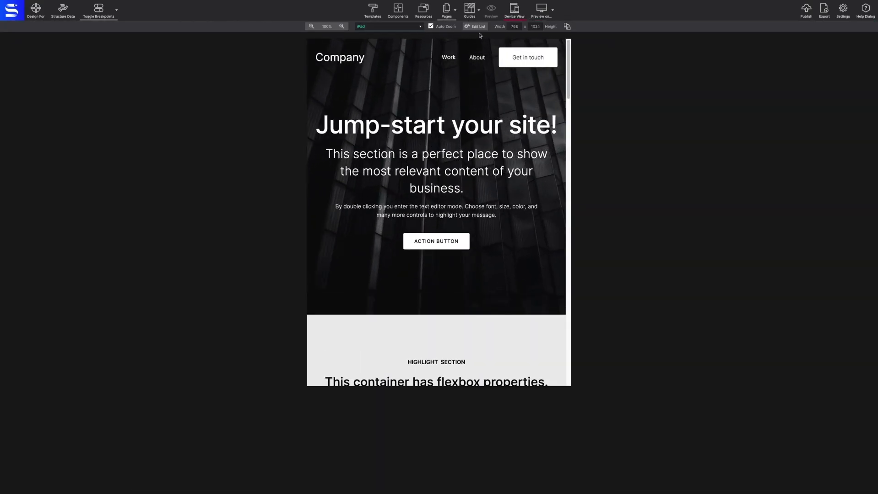
click(421, 27)
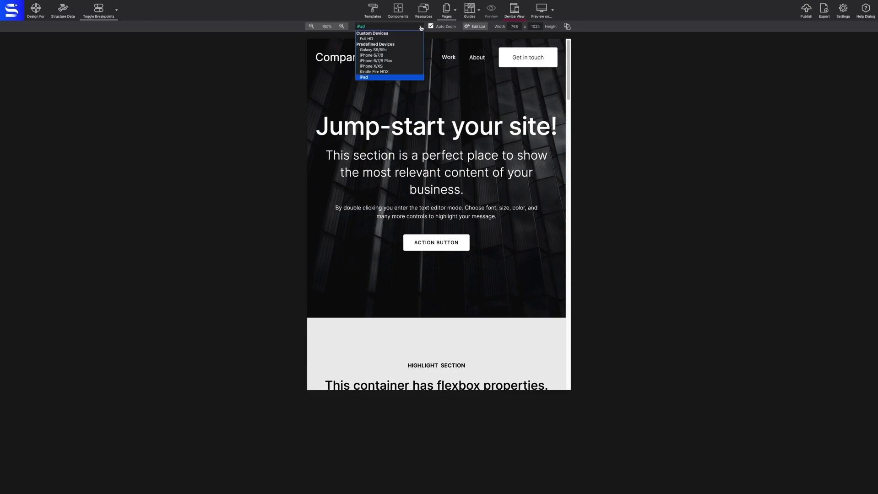
click(403, 60)
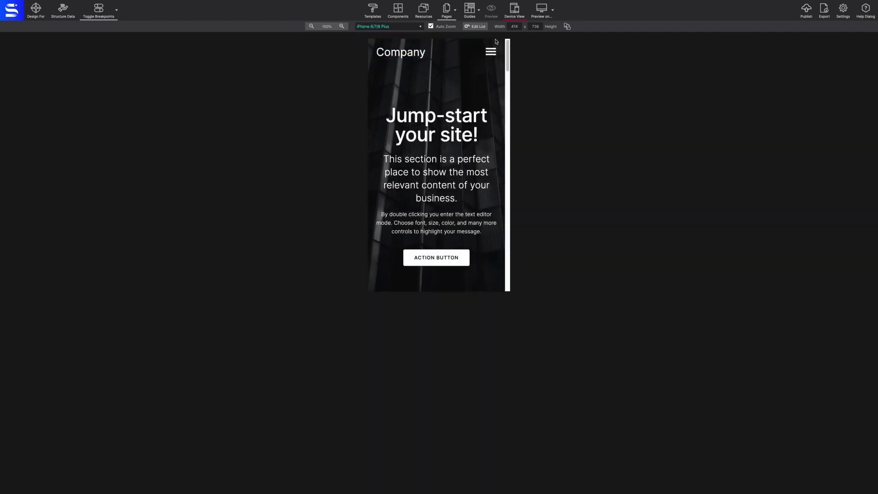
click(516, 10)
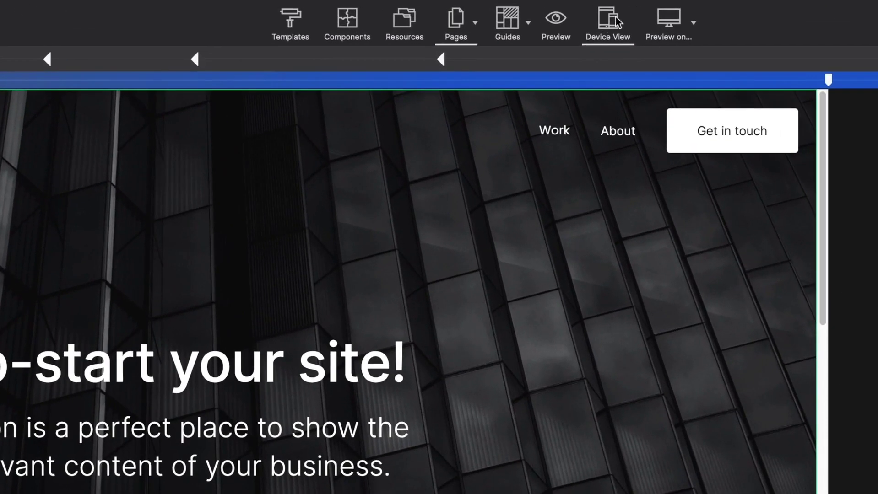
click(694, 24)
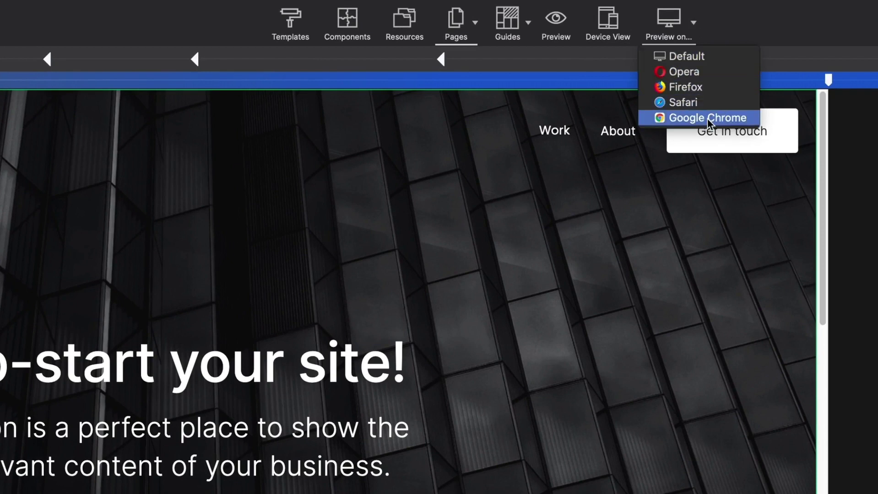
click(701, 24)
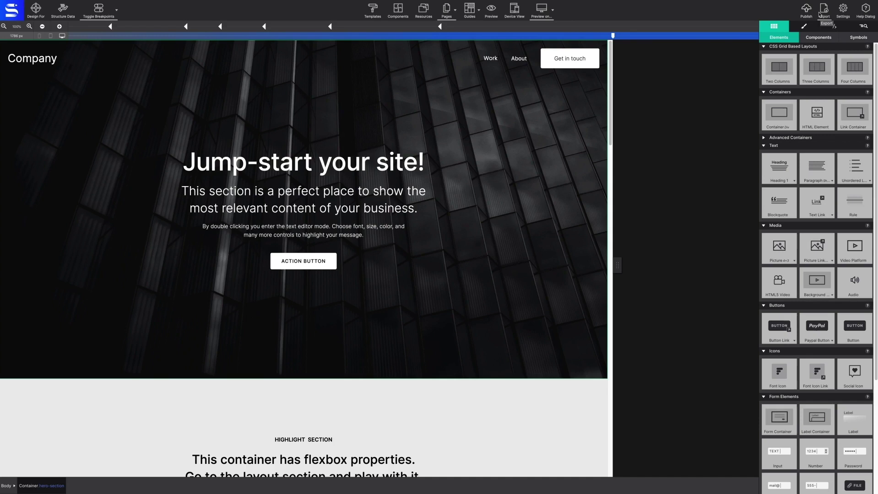
click(847, 19)
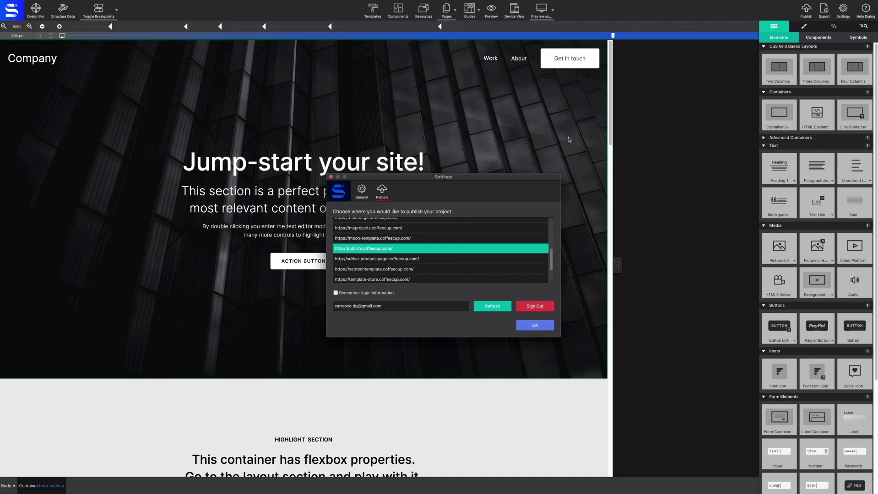
click(366, 194)
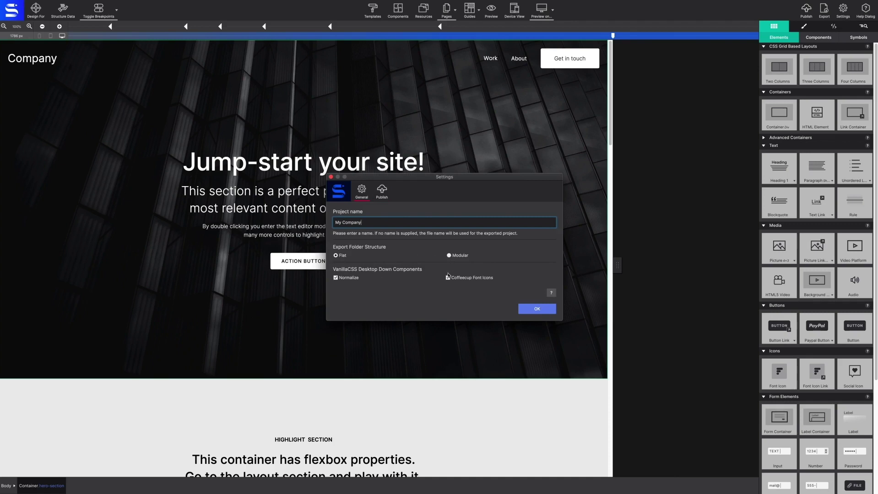
click(382, 192)
click(534, 326)
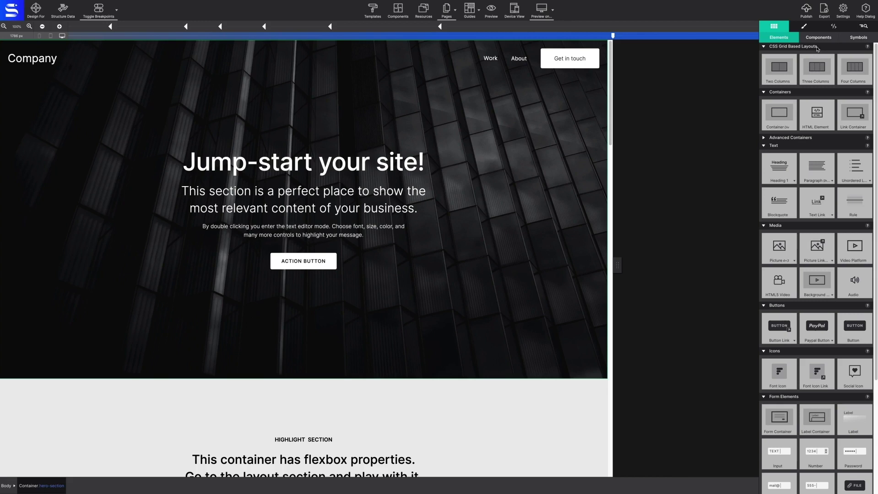
click(864, 14)
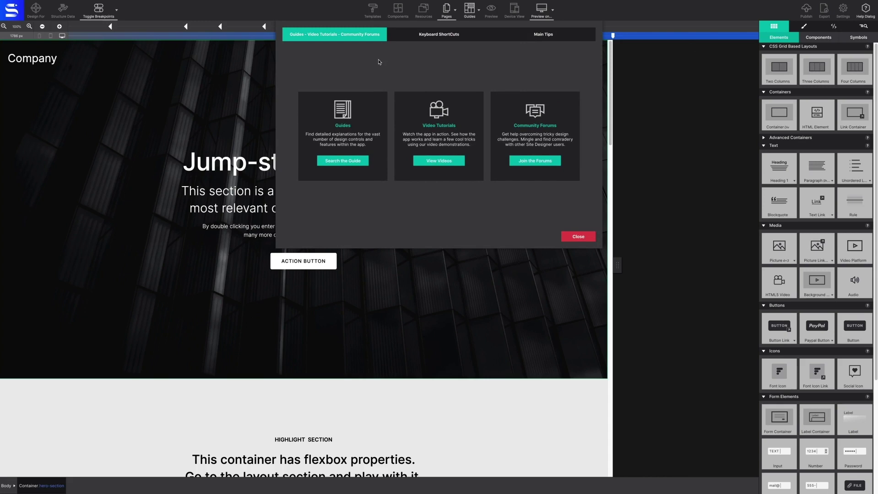
click(578, 237)
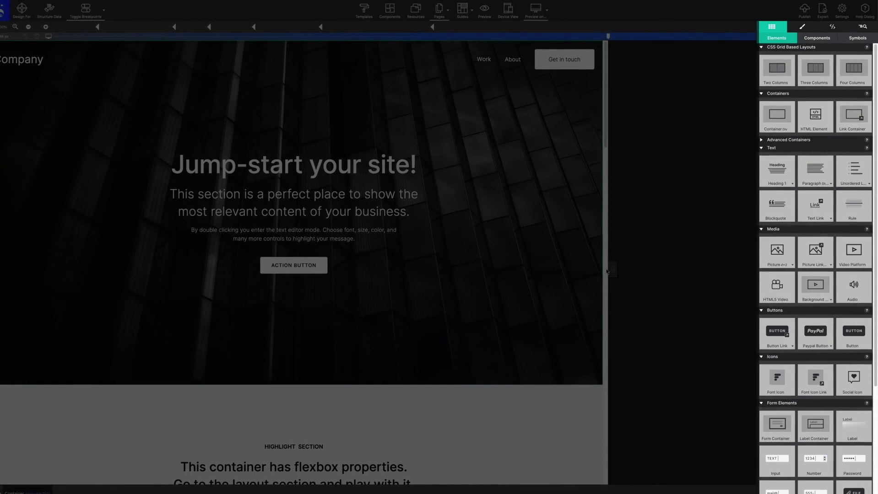
Drag the canvas width handle to the right to stretch the page preview wider
drag(625, 273, 708, 272)
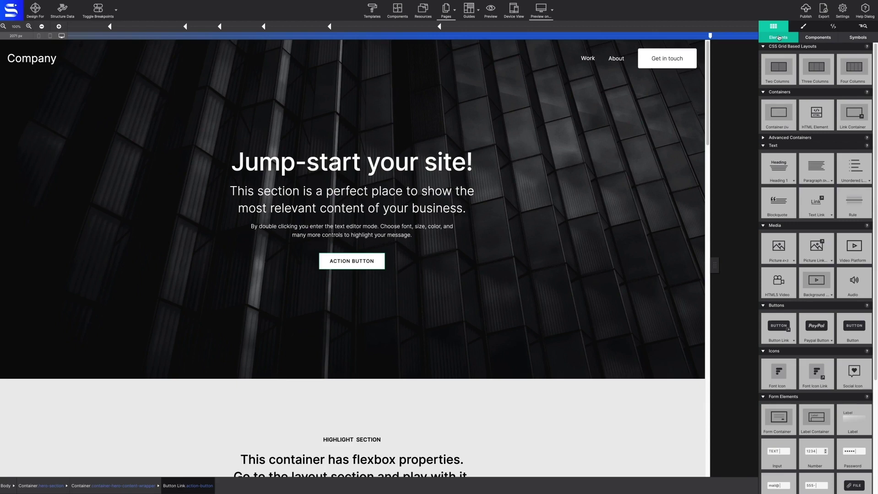
click(783, 181)
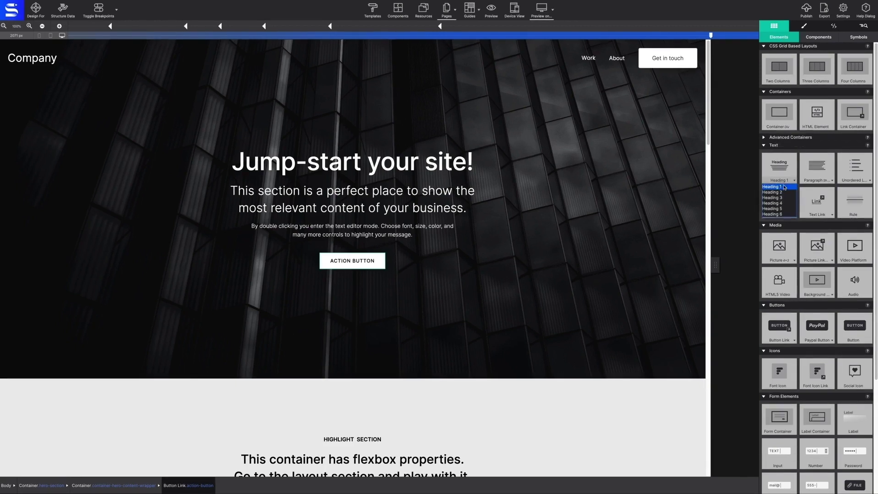
click(785, 183)
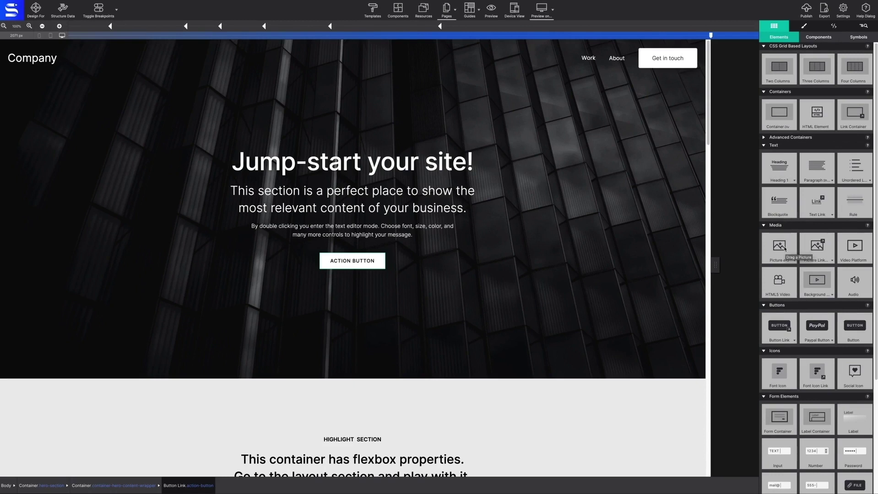
drag(785, 249, 413, 219)
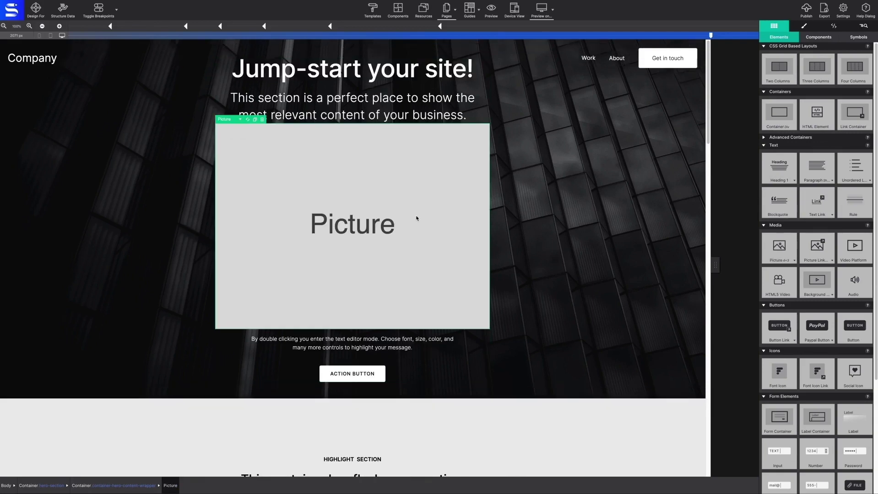
click(263, 120)
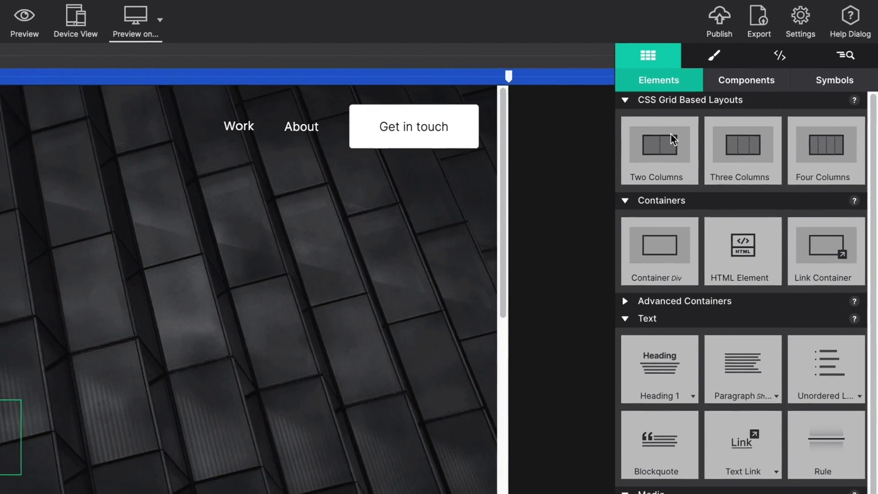
Show the Components tab with its component preview and create/add component options
click(738, 81)
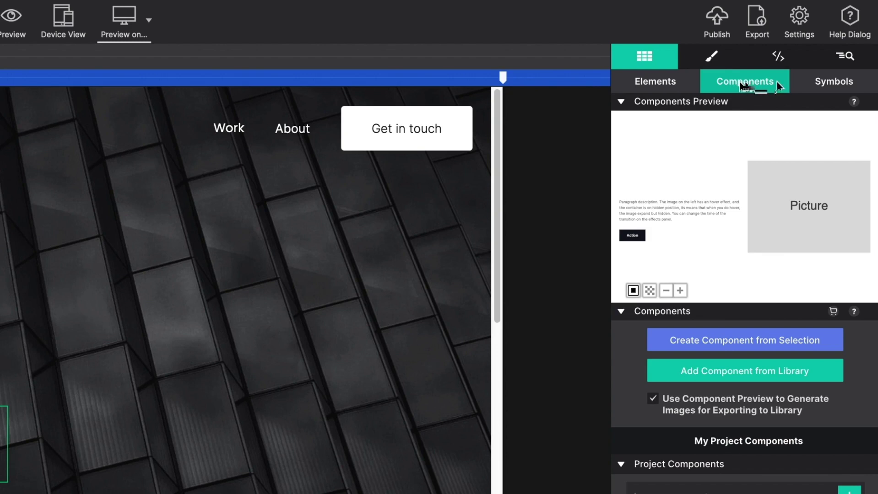
Show the Symbols tab, listing the footer symbol with 1 instance on Index
click(829, 84)
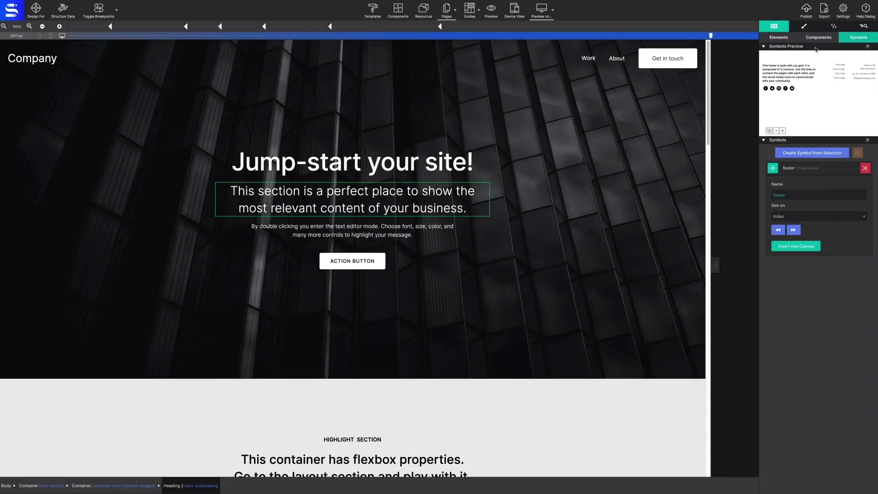
Step through the Heading 2 subheading's Layout, Design and Effects styles, then show its Element properties
click(804, 28)
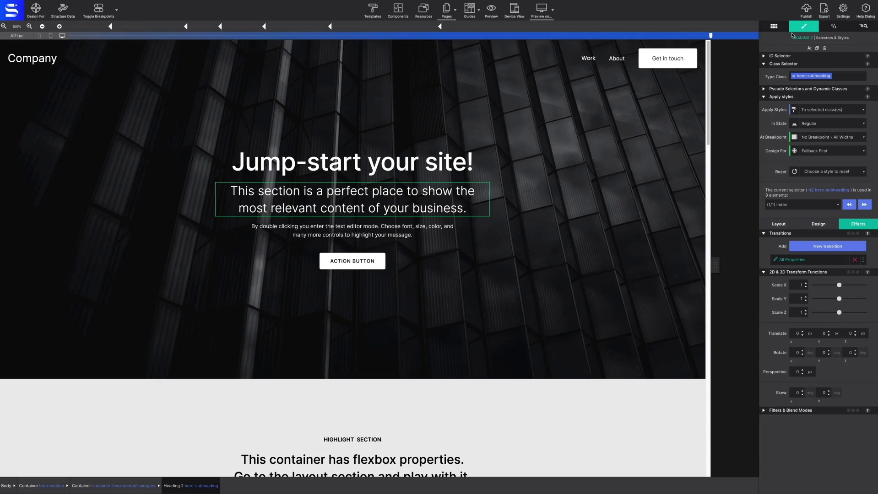
click(778, 224)
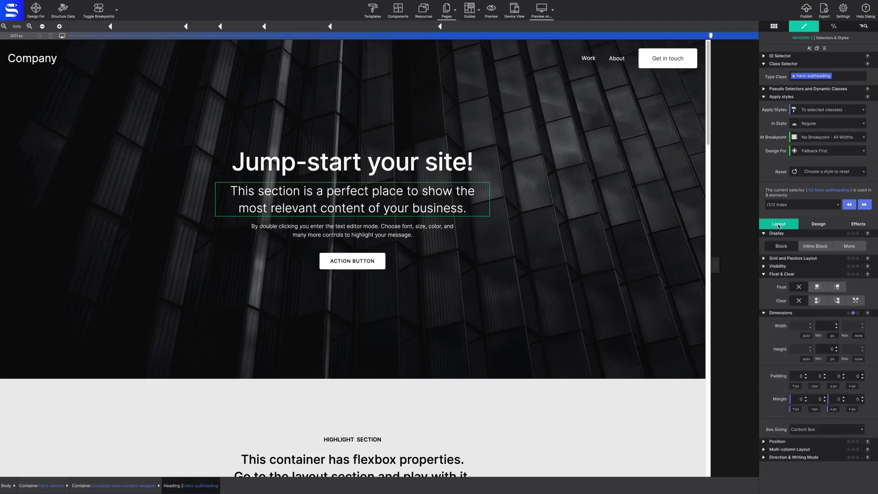
click(807, 227)
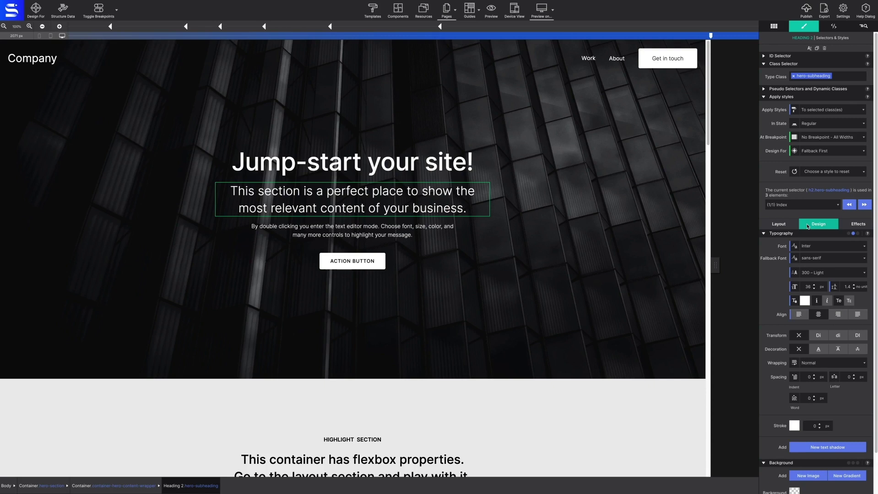
click(847, 227)
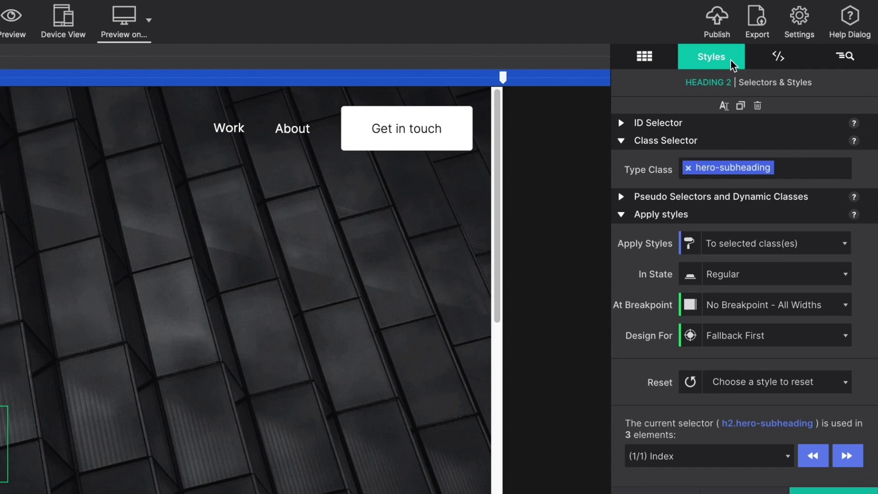
click(794, 59)
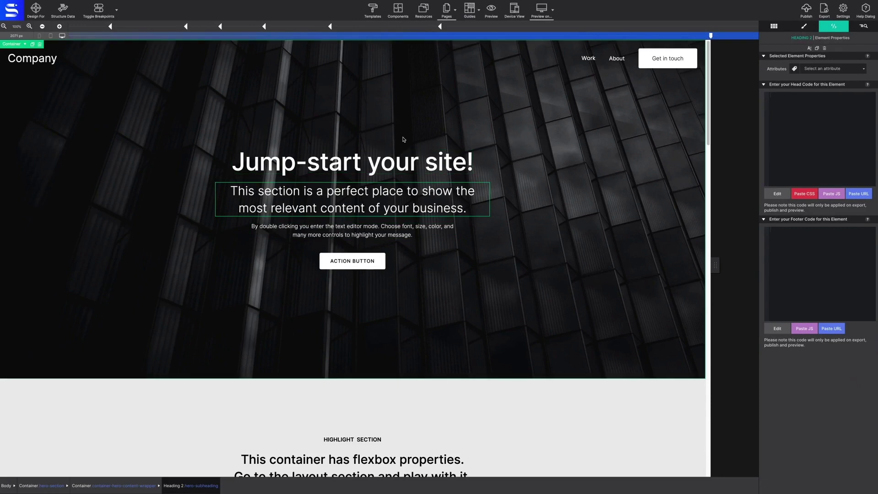
Select the wine bottle picture and confirm its source stays Local Image
scroll(403, 139, down, 10)
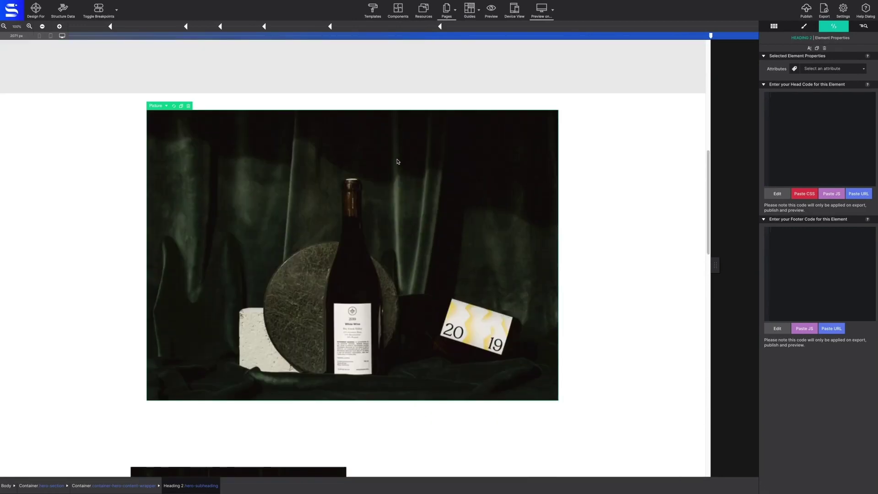
click(399, 194)
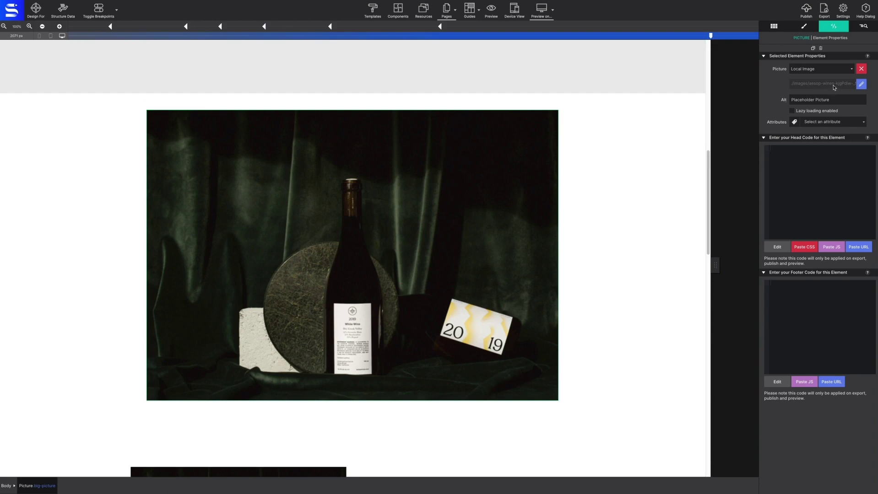
click(845, 71)
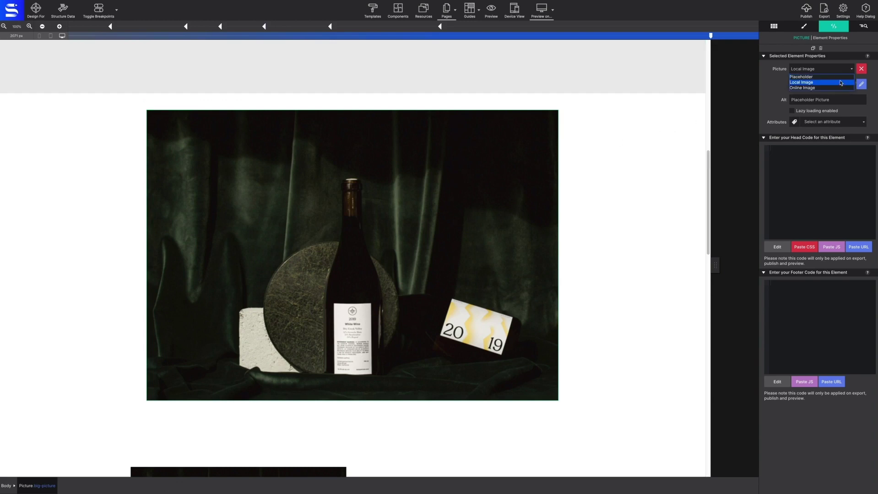
click(770, 92)
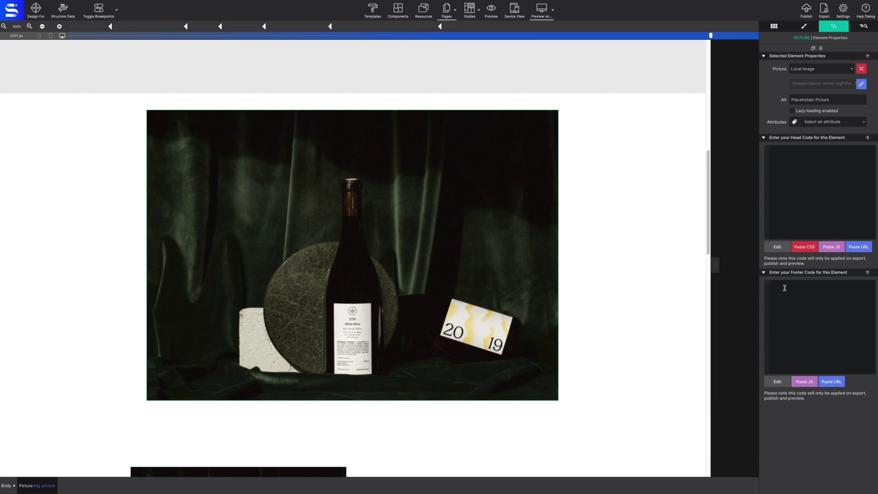
Select the PROJECT 01 ACTION LINK to show its Href # and Target Self properties
scroll(614, 234, down, 4)
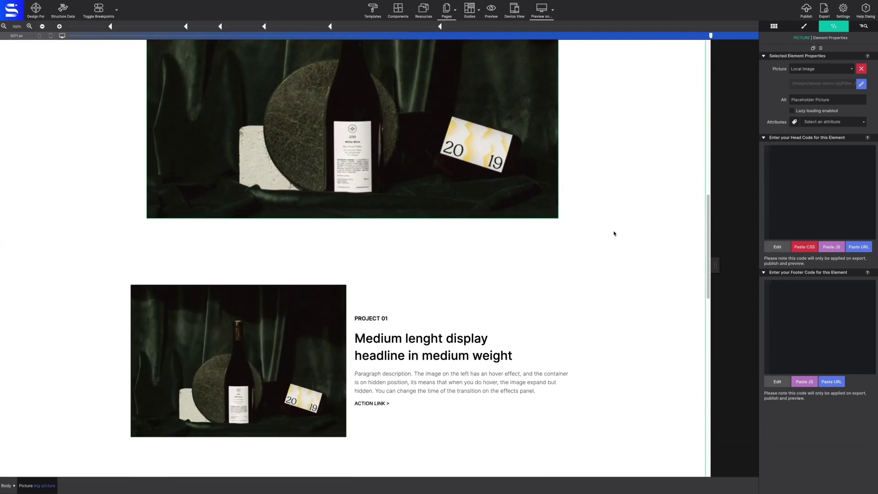
click(380, 404)
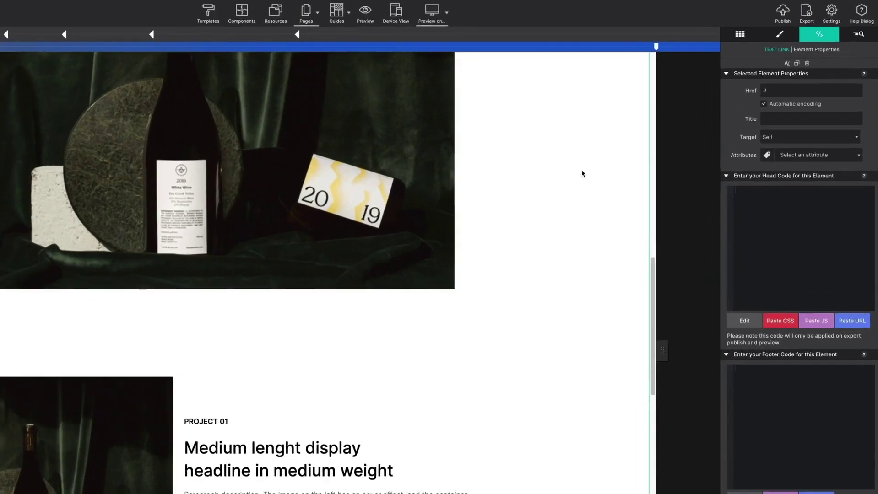
scroll(653, 130, up, 15)
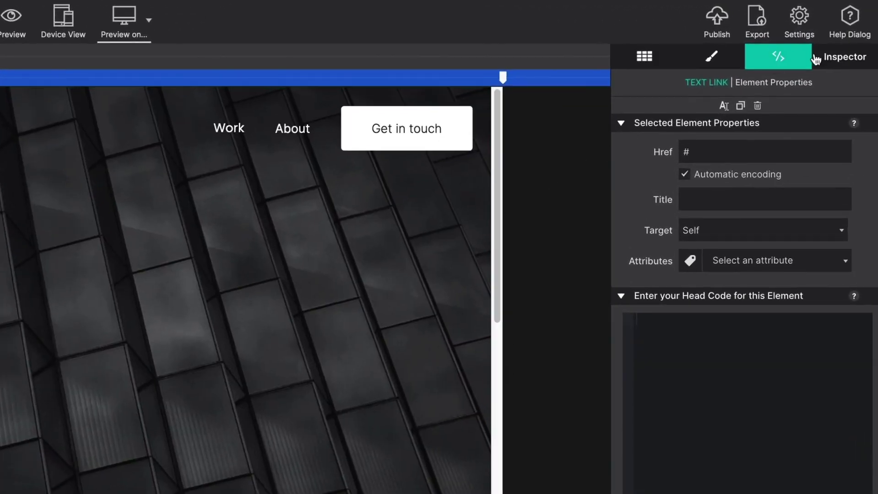
Expand hero-section in the Elements Tree, select its Heading 1, Paragraph and Button Link, then show the Elements library
click(830, 60)
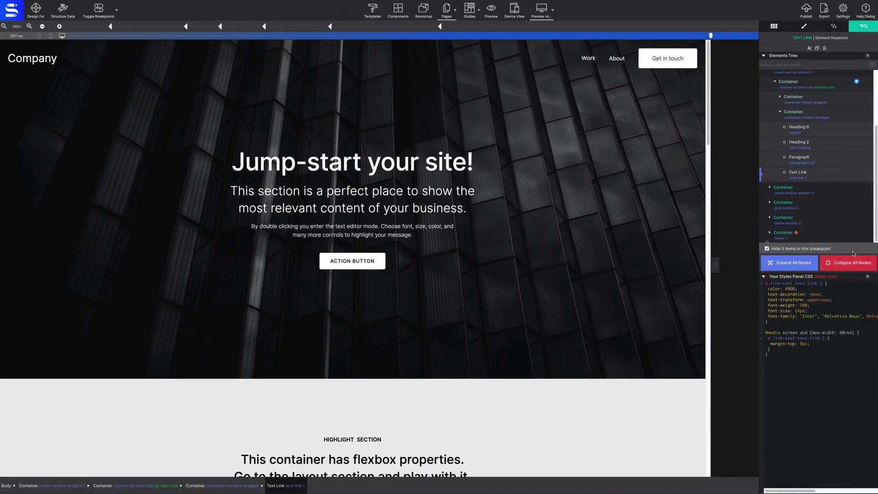
click(839, 419)
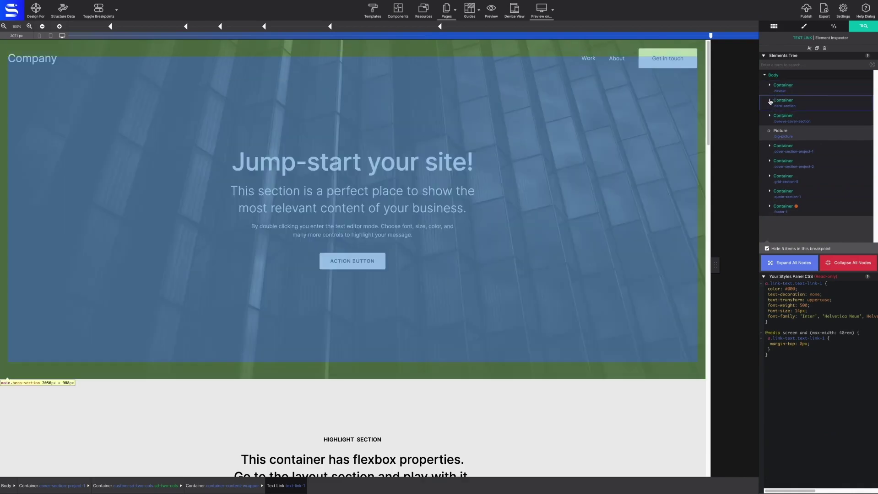
click(770, 101)
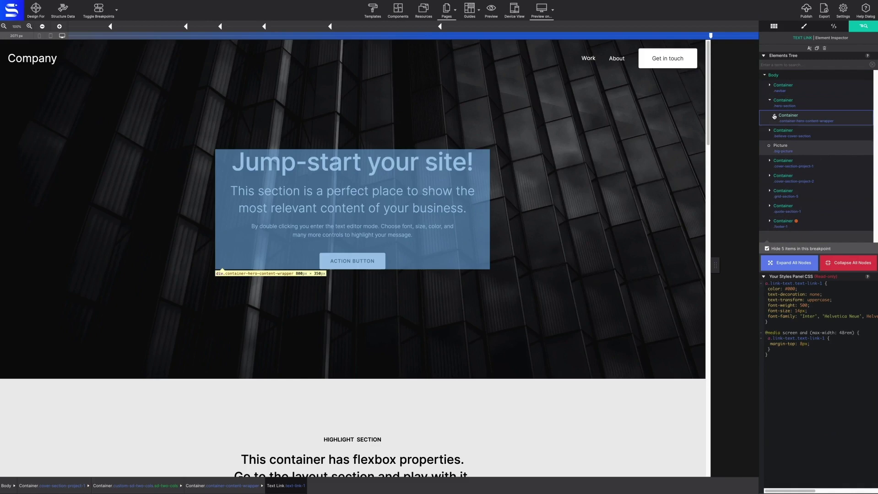
click(774, 117)
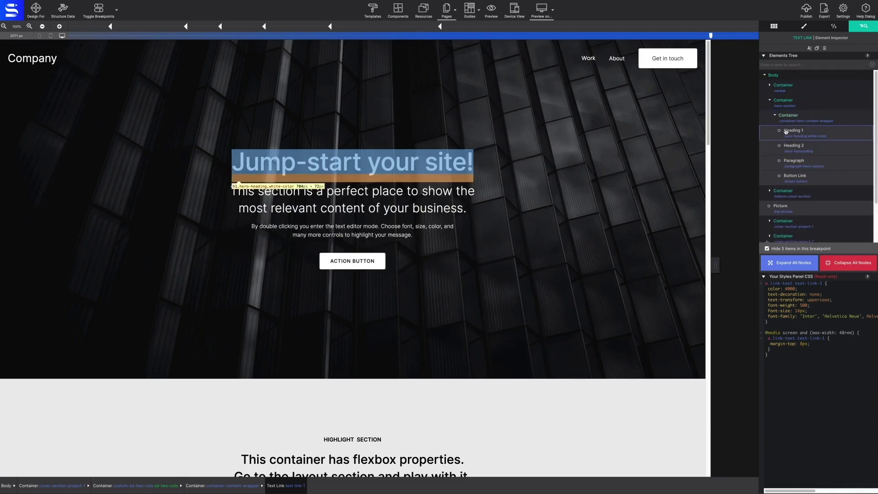
click(786, 131)
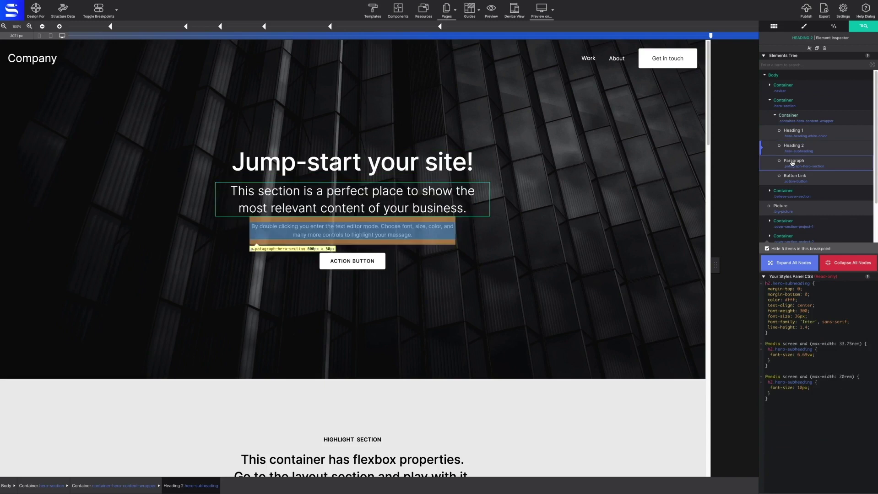
click(792, 162)
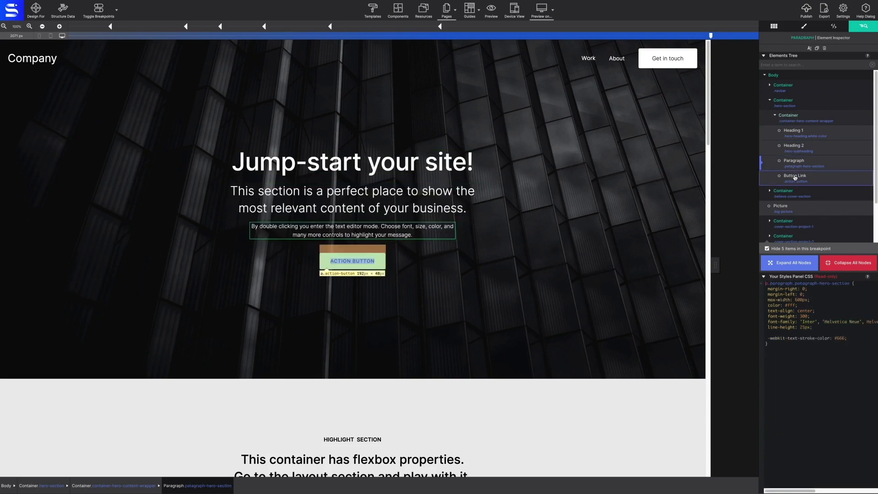
click(795, 178)
click(539, 190)
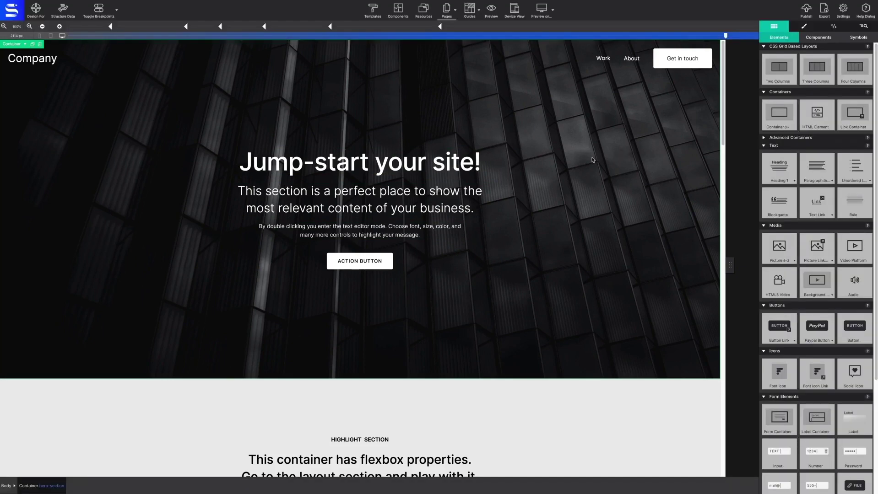
scroll(592, 160, down, 4)
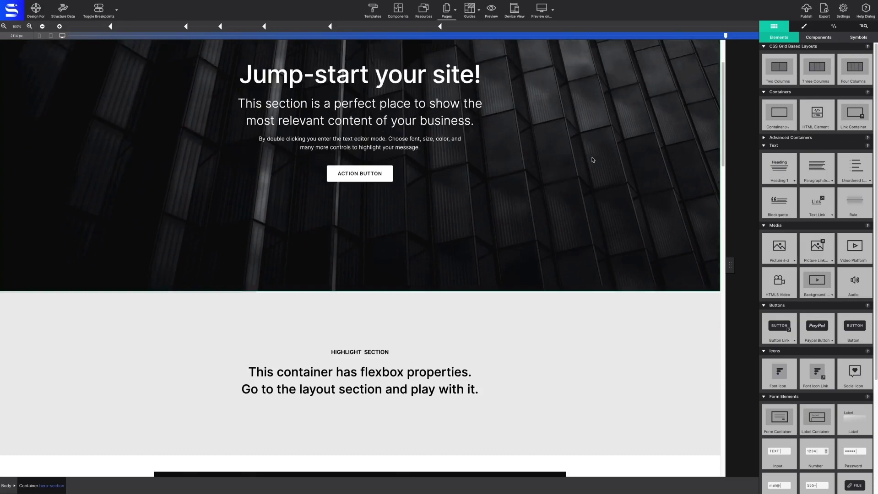
scroll(592, 160, down, 15)
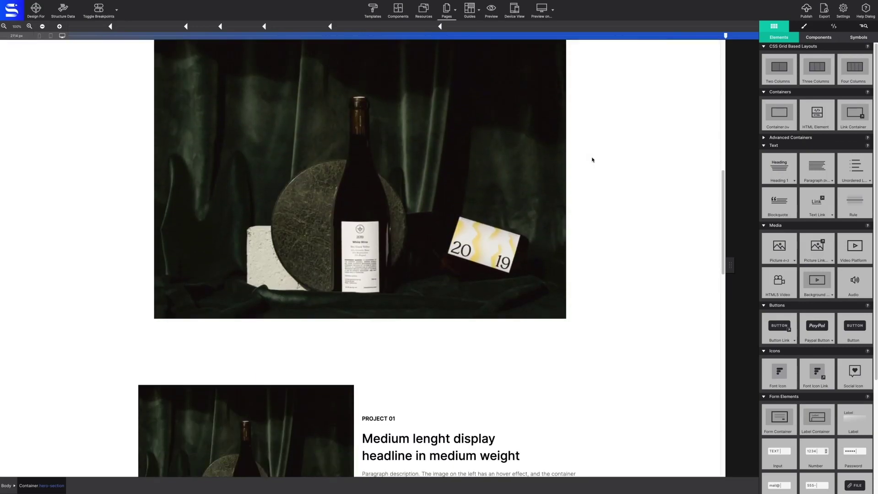
scroll(592, 160, down, 9)
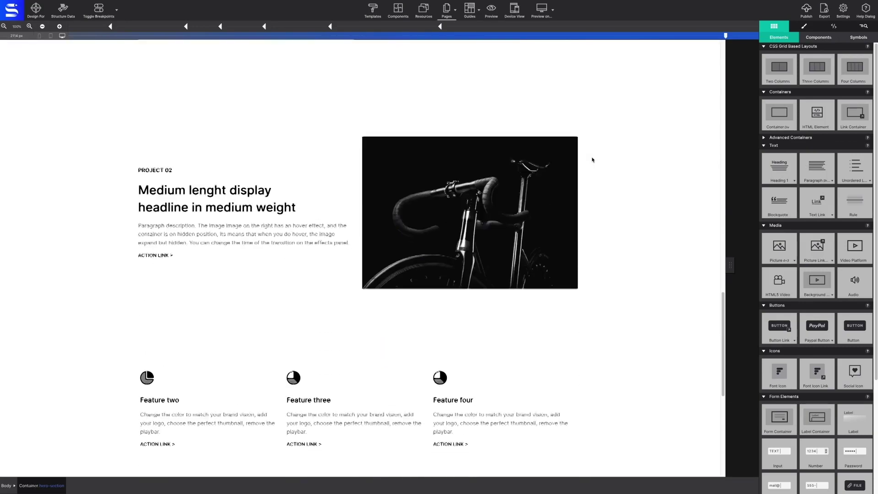
scroll(593, 160, down, 1)
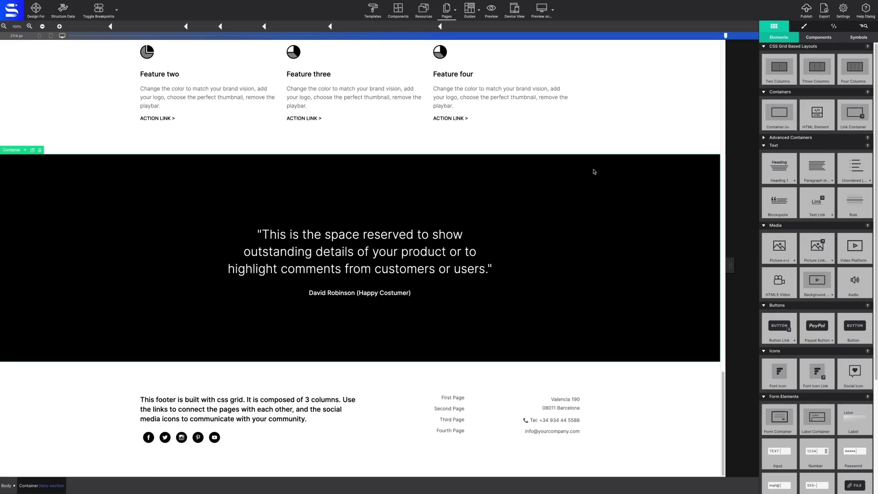
scroll(594, 172, up, 20)
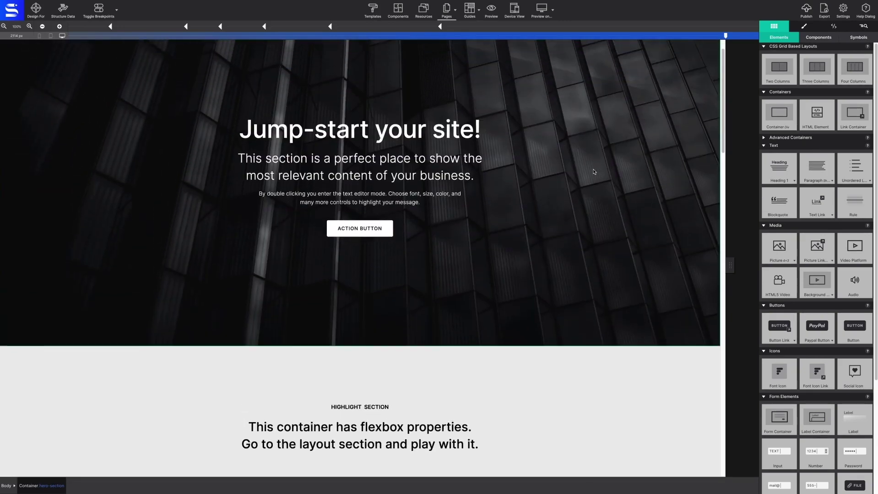
scroll(593, 172, up, 1)
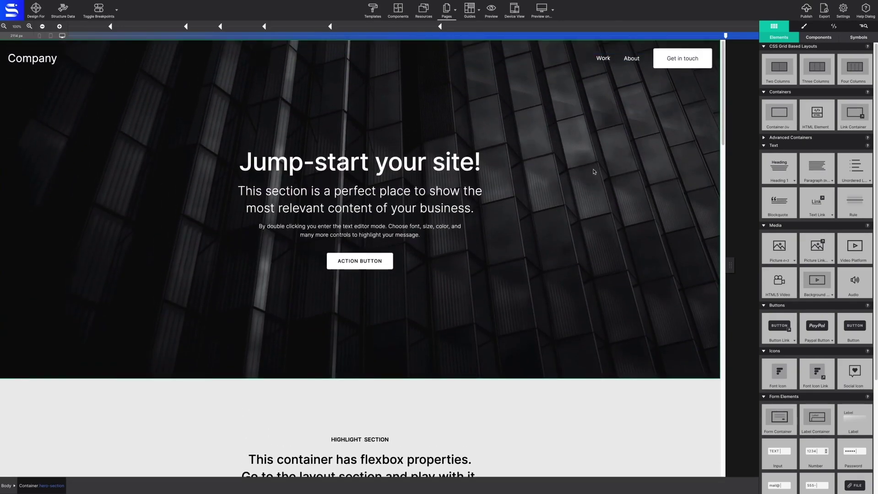
Try dragging the hero paragraph, leaving it below the subheading, then select the hero section
click(420, 234)
drag(420, 234, 401, 237)
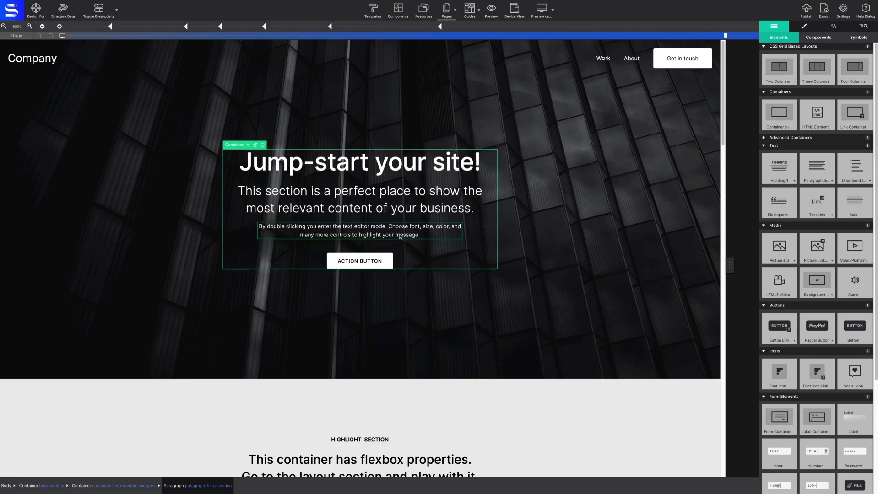
click(517, 262)
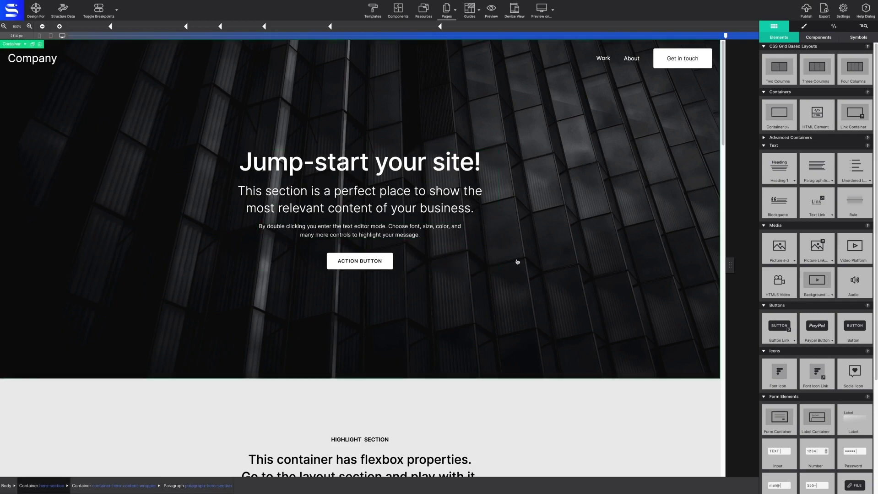
Drag the flexbox heading above HIGHLIGHT SECTION, then move HIGHLIGHT SECTION back on top
scroll(518, 262, down, 5)
drag(423, 285, 389, 259)
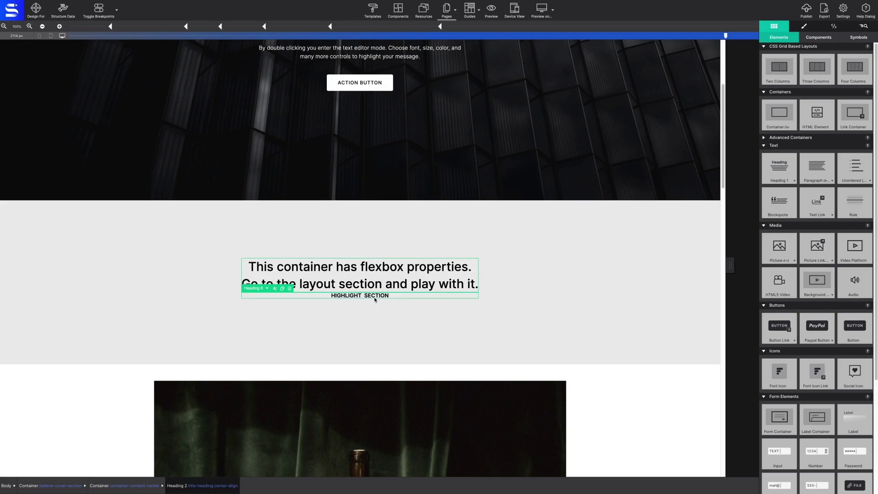
drag(375, 300, 389, 259)
scroll(376, 264, down, 1)
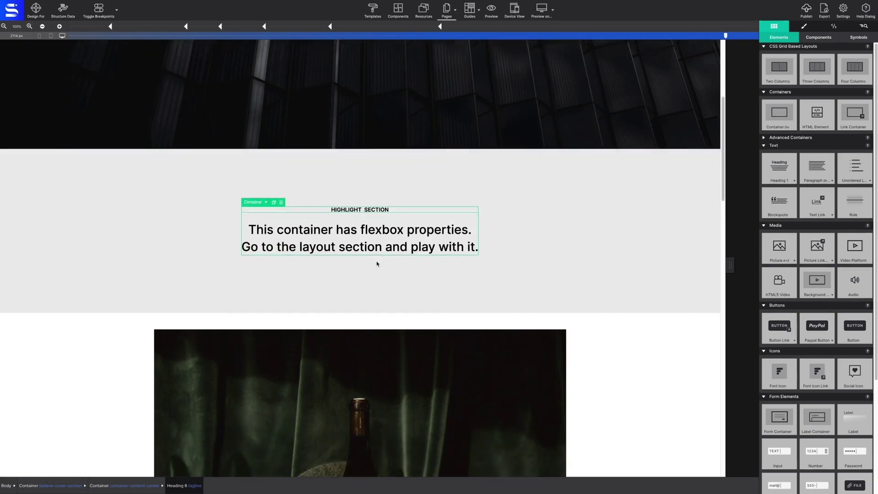
scroll(377, 264, down, 9)
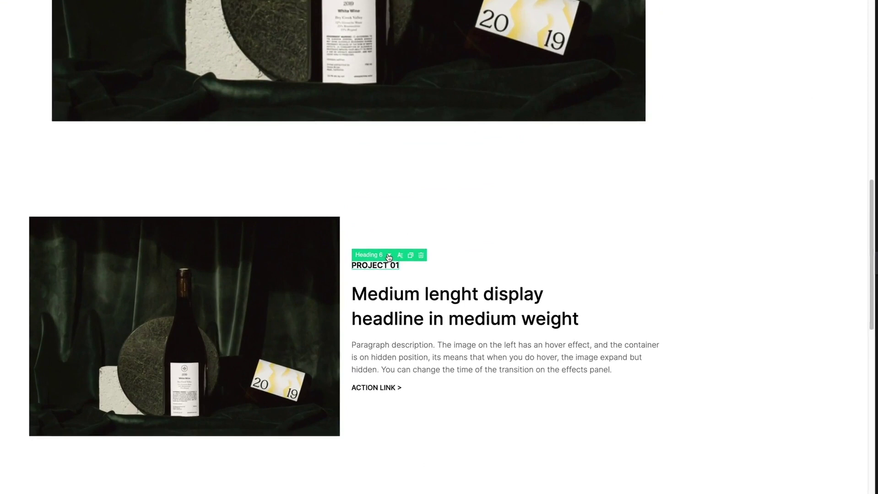
Step from the PROJECT 01 heading to its parent Container and back, then duplicate the heading and select the copy
click(389, 259)
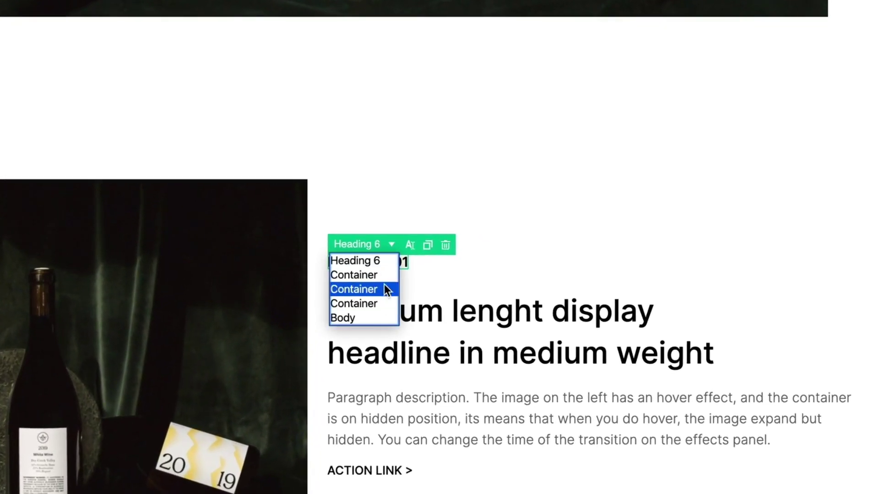
click(389, 274)
click(405, 263)
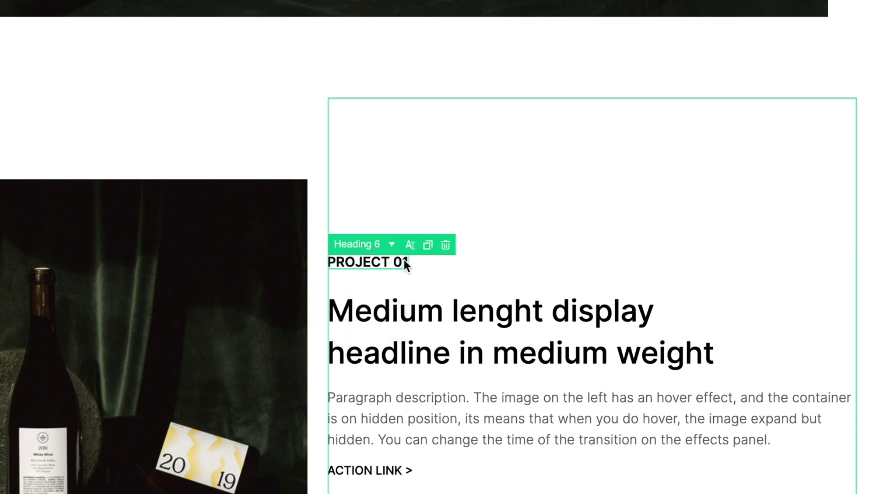
click(414, 266)
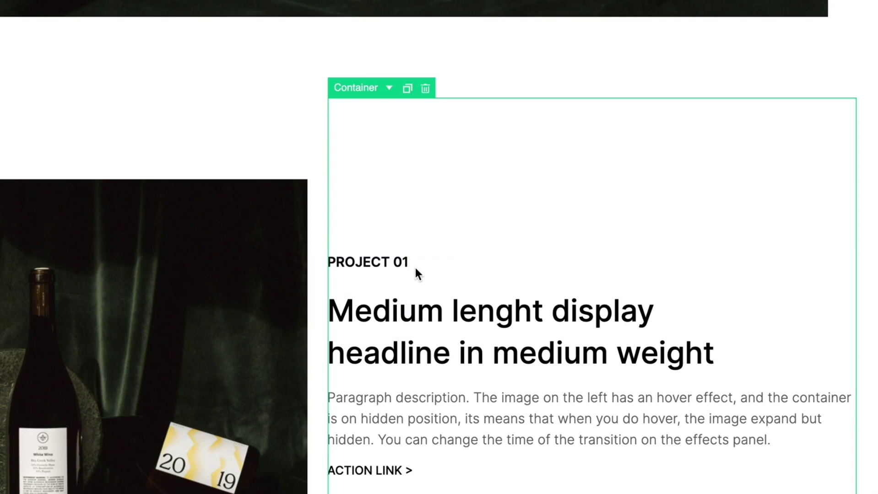
click(398, 260)
click(428, 246)
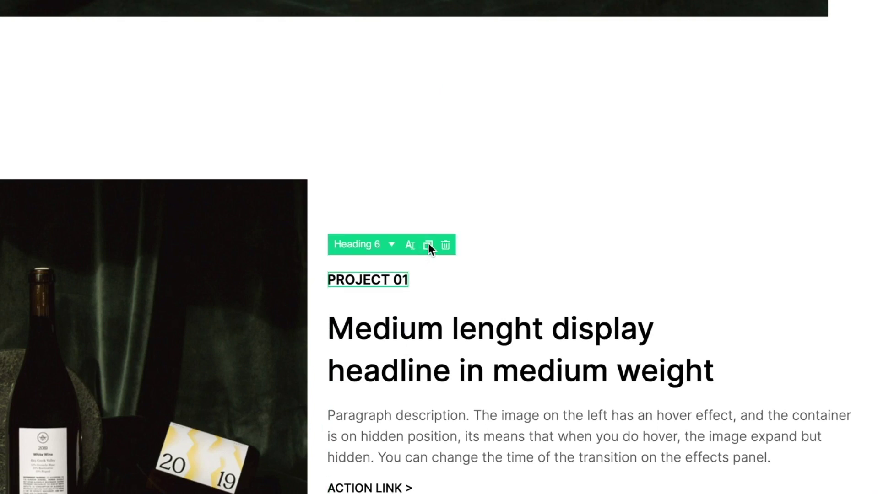
click(428, 246)
click(389, 246)
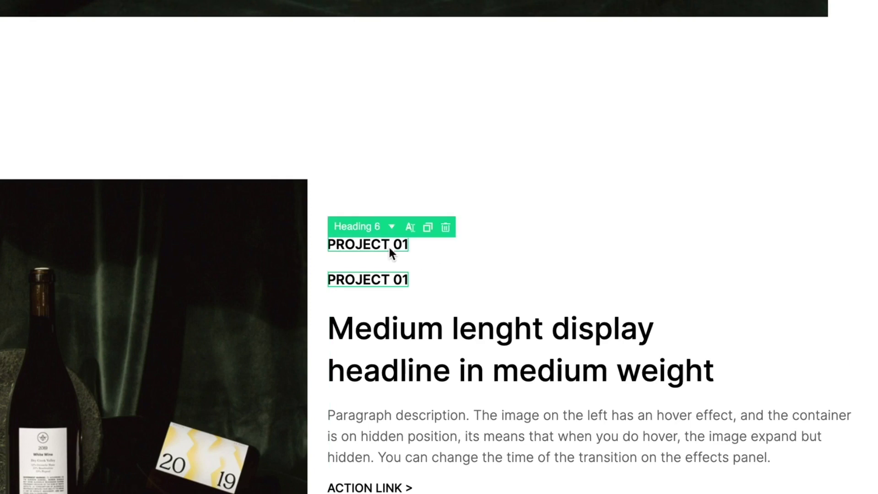